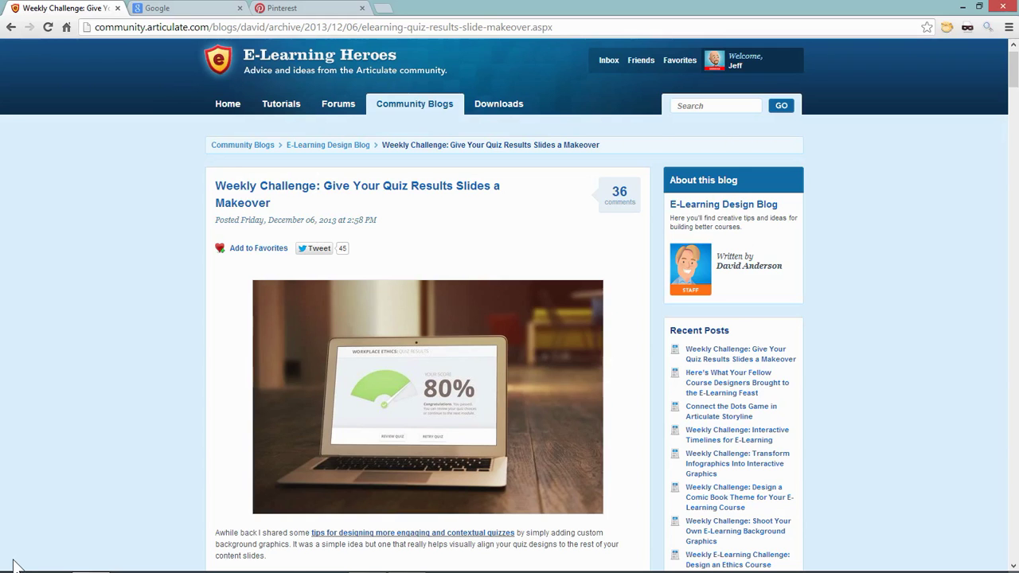
# Scroll through the blog post's infographic and Before/After quiz results slide examples.
pyautogui.scroll(-3, 12, 564)
pyautogui.scroll(-8, 12, 563)
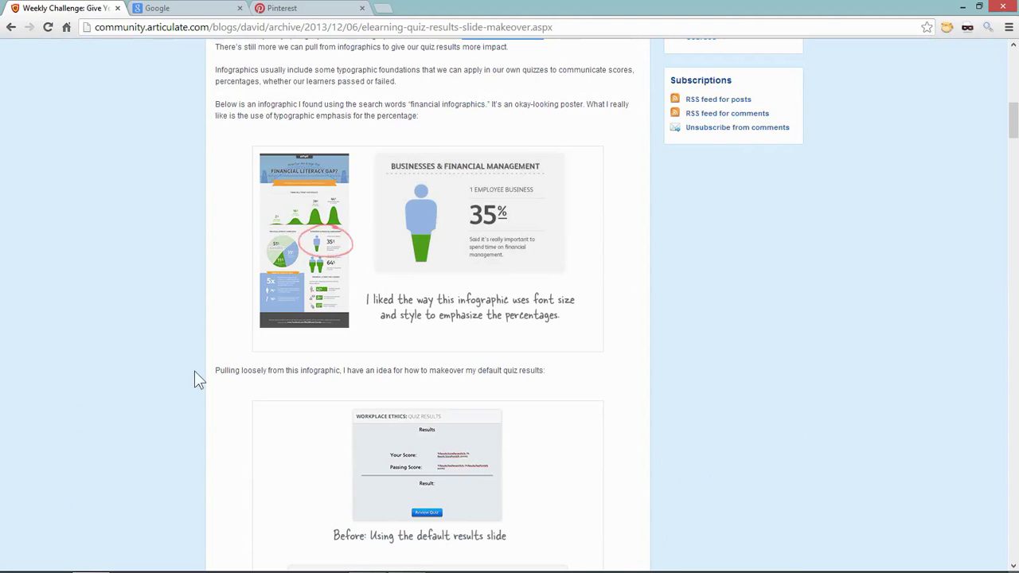
pyautogui.scroll(-4, 246, 359)
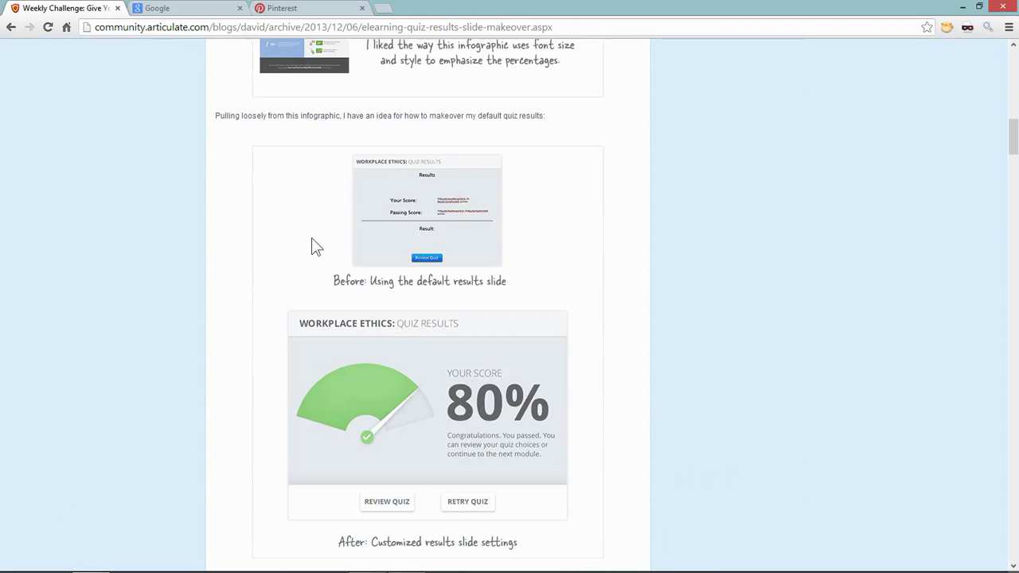
pyautogui.scroll(-3, 269, 259)
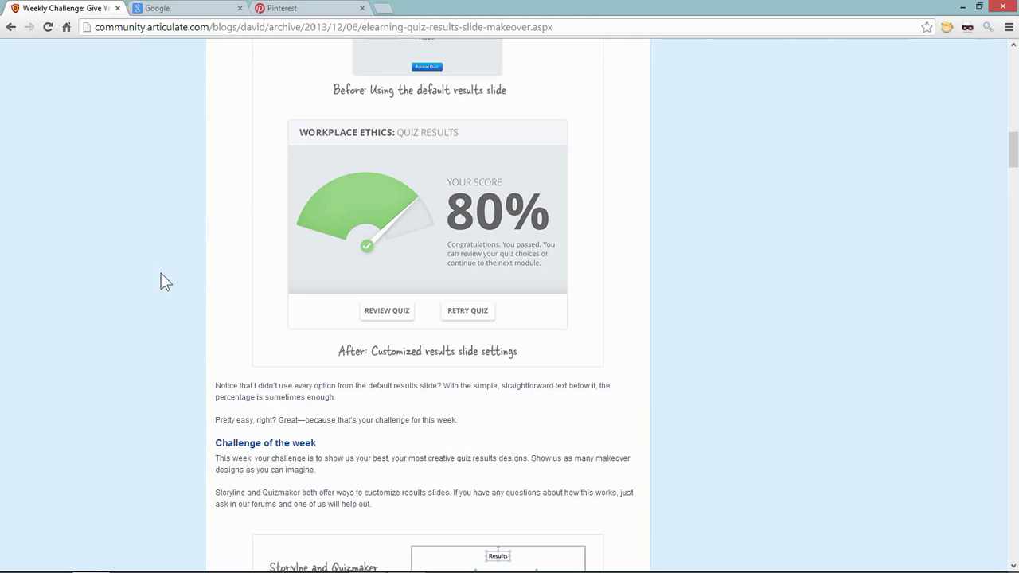
# Google 'nursing infographics' and open the 'Nursing Infographics - Pinterest' result.
pyautogui.click(192, 10)
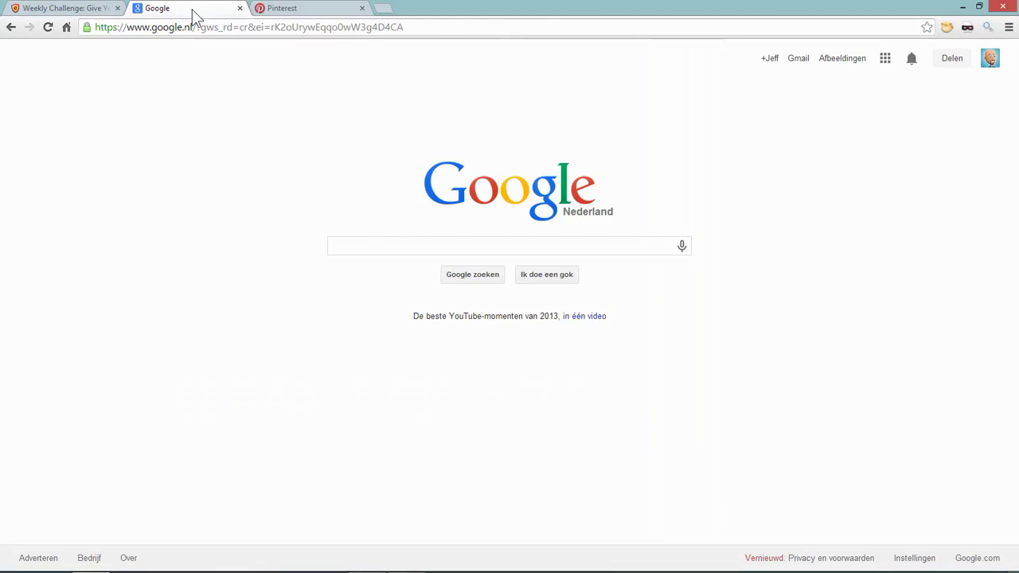
pyautogui.click(359, 246)
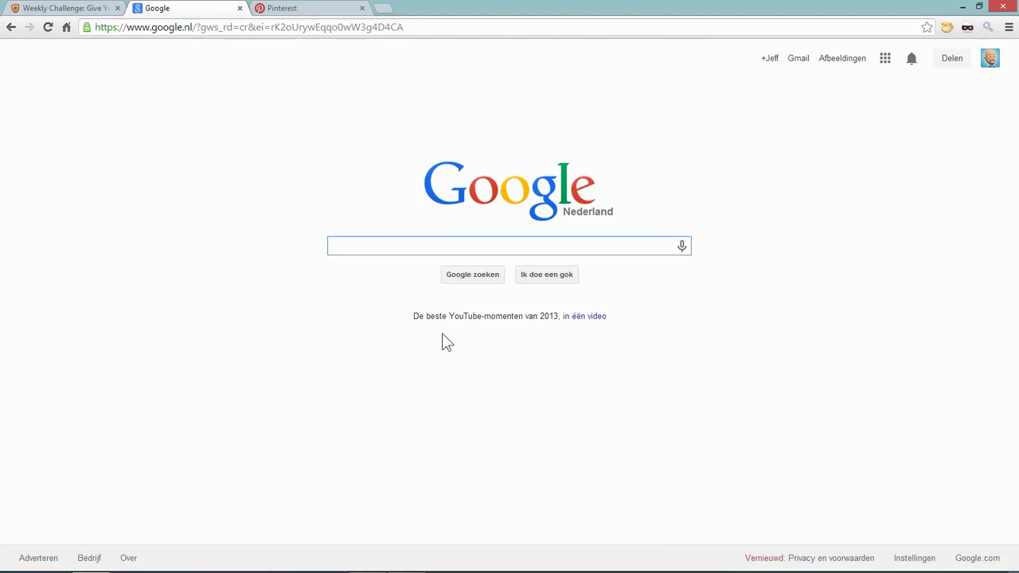
pyautogui.write('nursing')
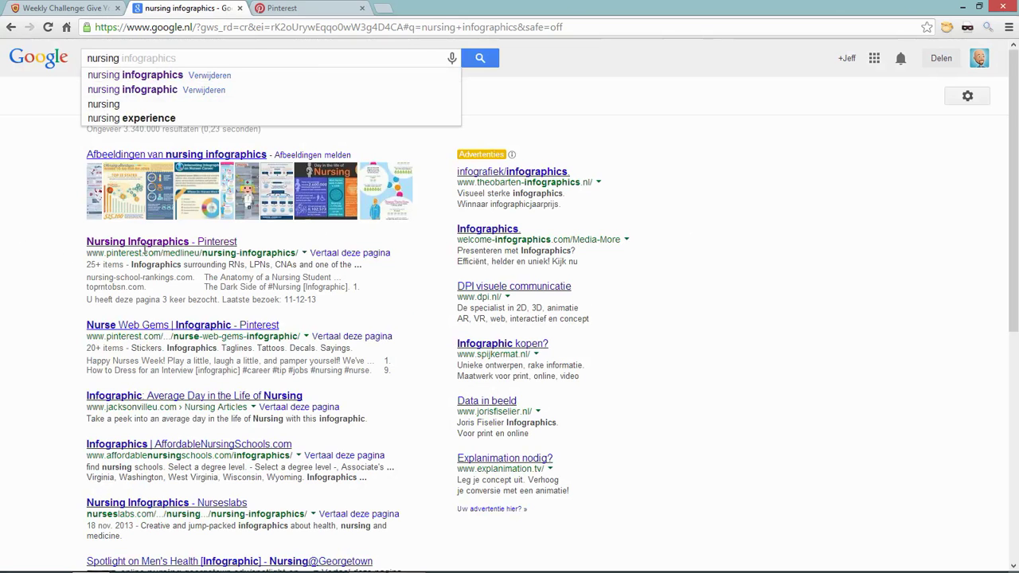
pyautogui.click(191, 245)
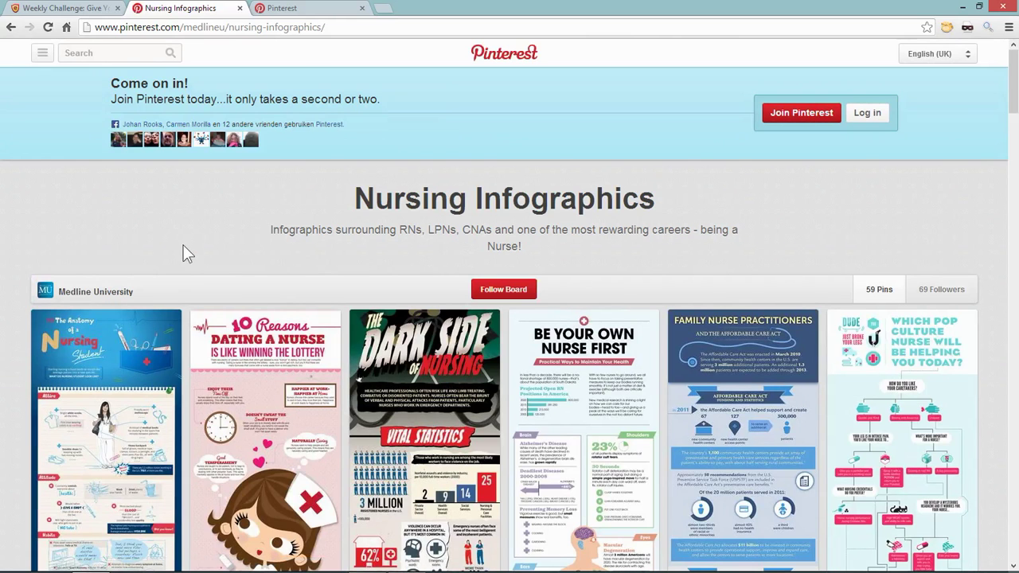
# Scroll down the Pinterest board and open the 'How to Become a Certified Nursing Assistant' pin.
pyautogui.scroll(-3, 183, 246)
pyautogui.moveTo(177, 262)
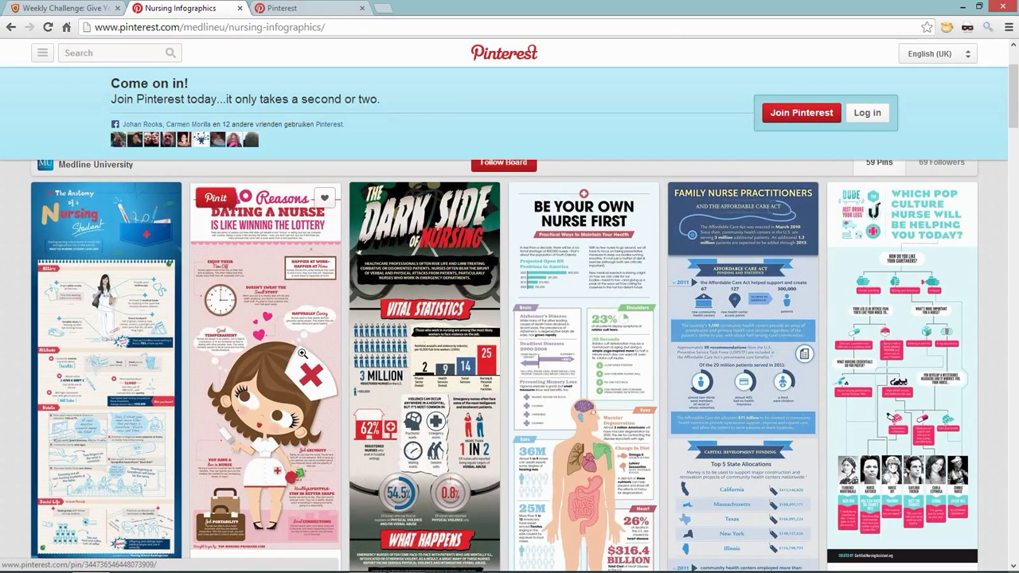
pyautogui.scroll(-1, 312, 336)
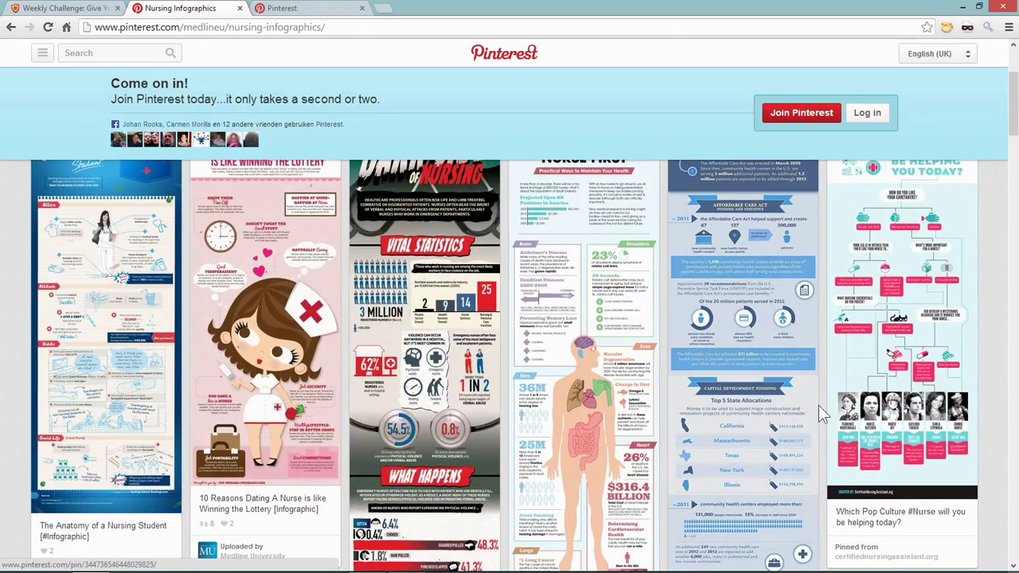
pyautogui.scroll(-4, 635, 388)
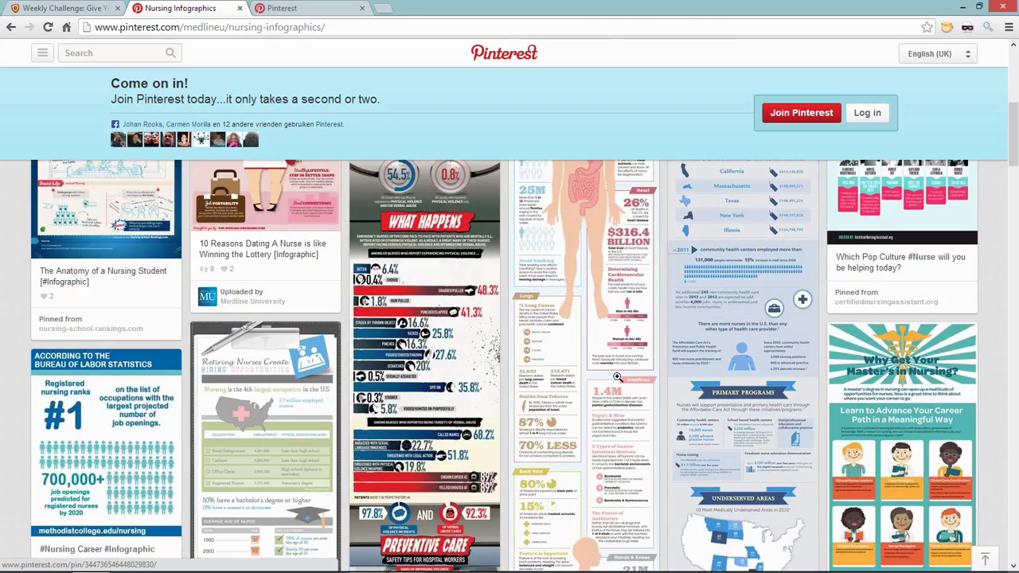
pyautogui.scroll(-1, 617, 377)
pyautogui.scroll(-3, 617, 376)
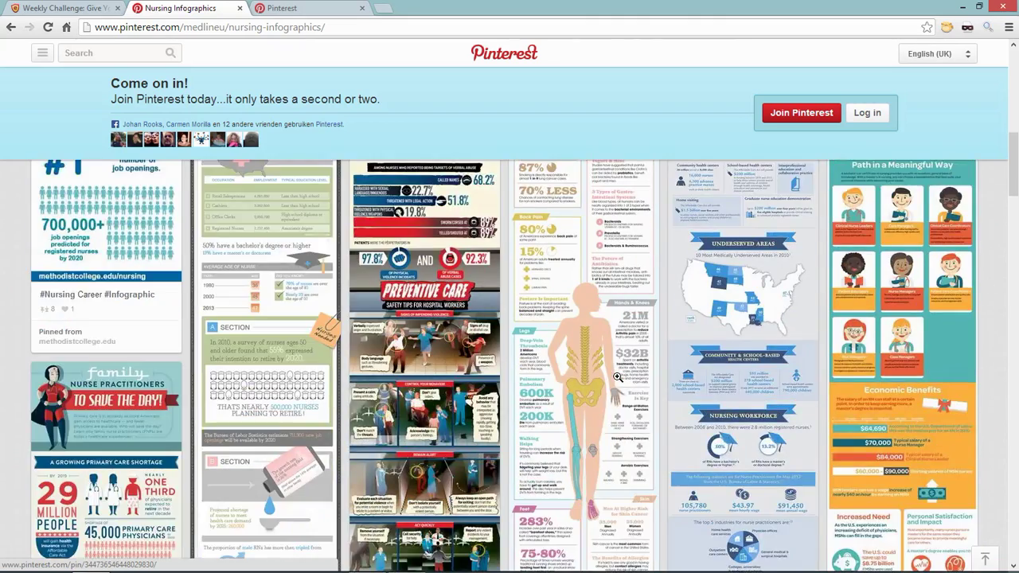
pyautogui.scroll(-4, 617, 377)
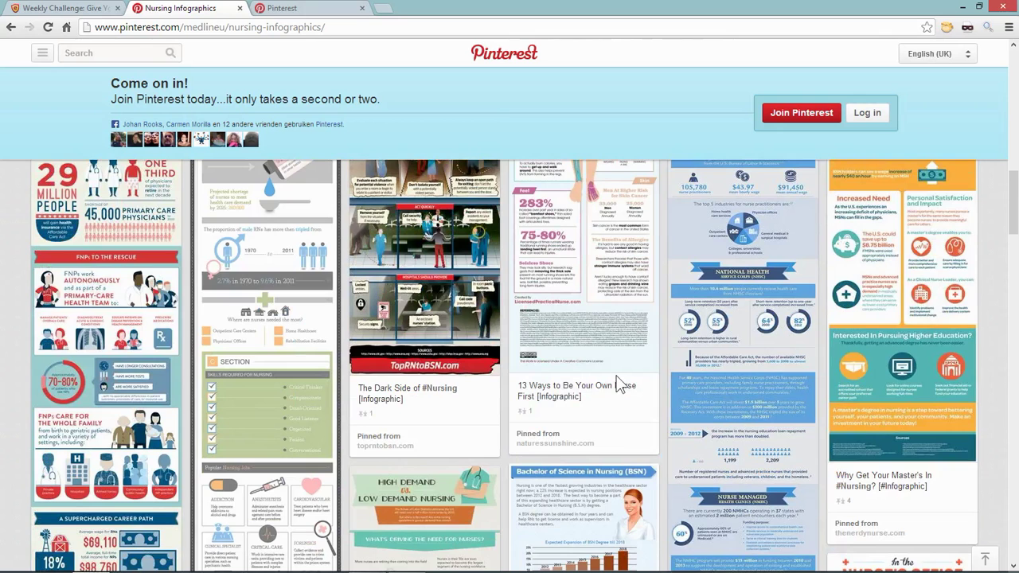
pyautogui.scroll(-3, 619, 385)
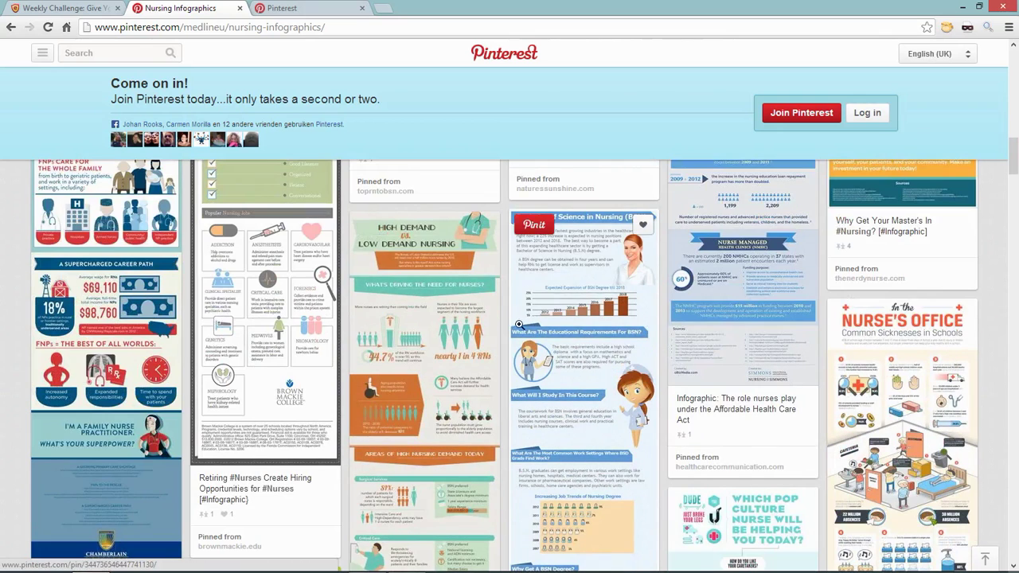
pyautogui.scroll(-4, 639, 375)
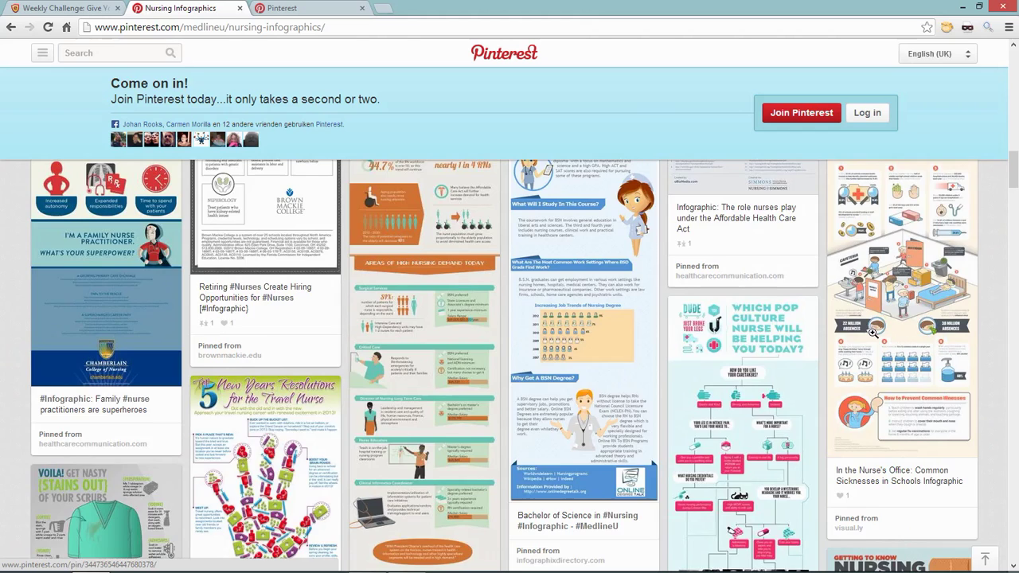
pyautogui.scroll(2, 949, 265)
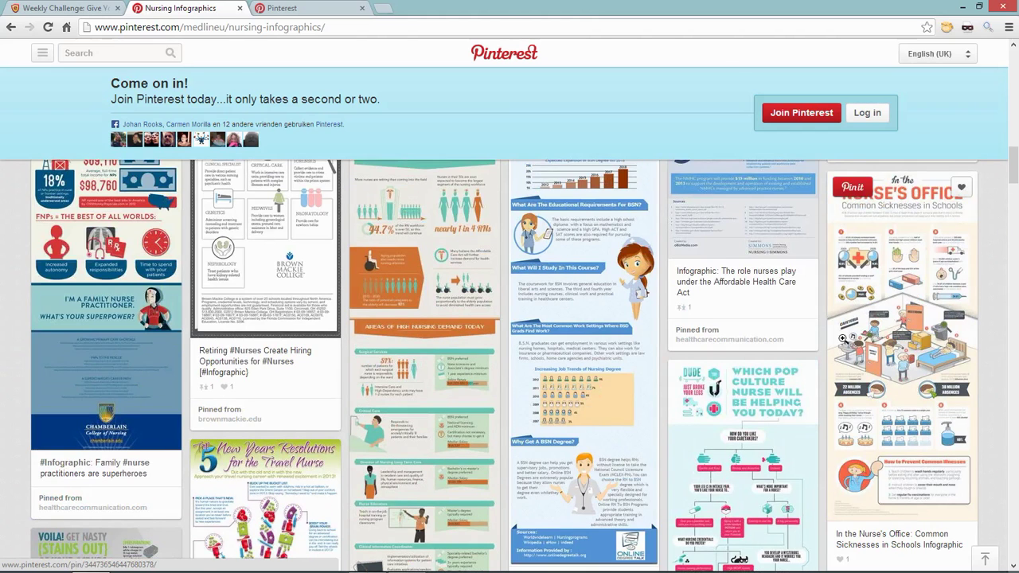
pyautogui.scroll(-4, 543, 338)
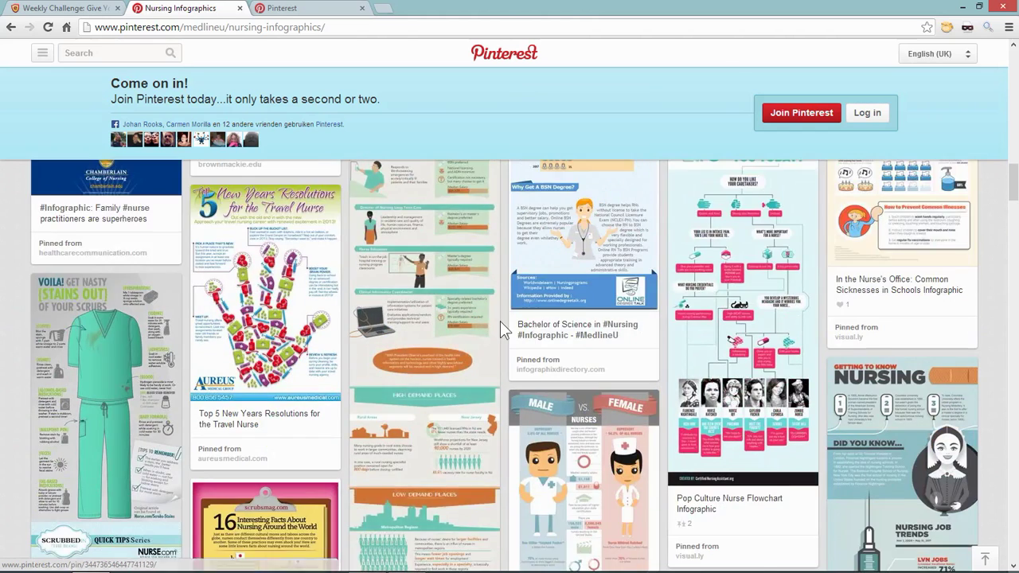
pyautogui.scroll(-2, 499, 320)
pyautogui.scroll(-3, 500, 320)
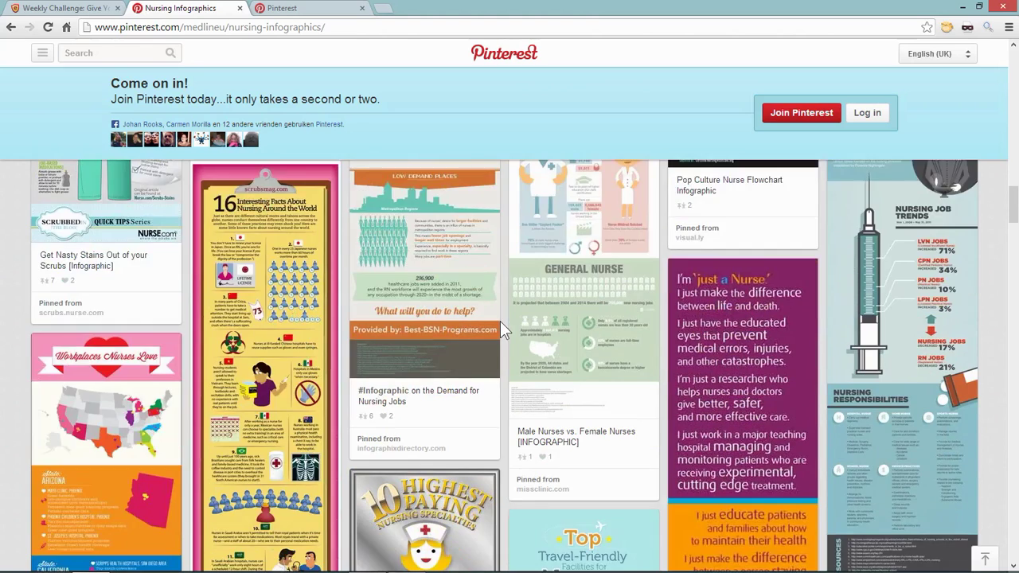
pyautogui.scroll(-4, 500, 321)
pyautogui.scroll(-1, 499, 320)
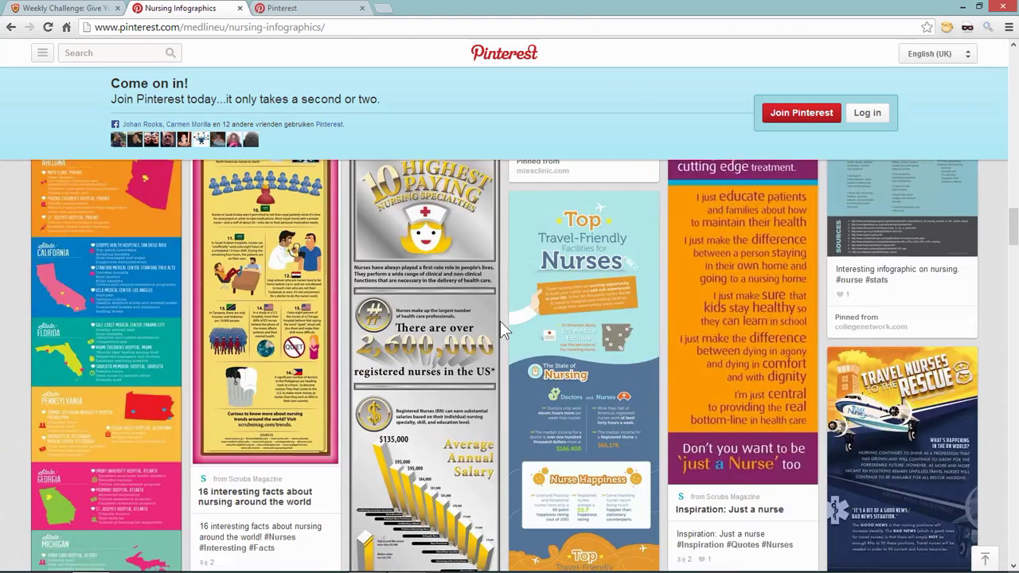
pyautogui.scroll(-4, 499, 320)
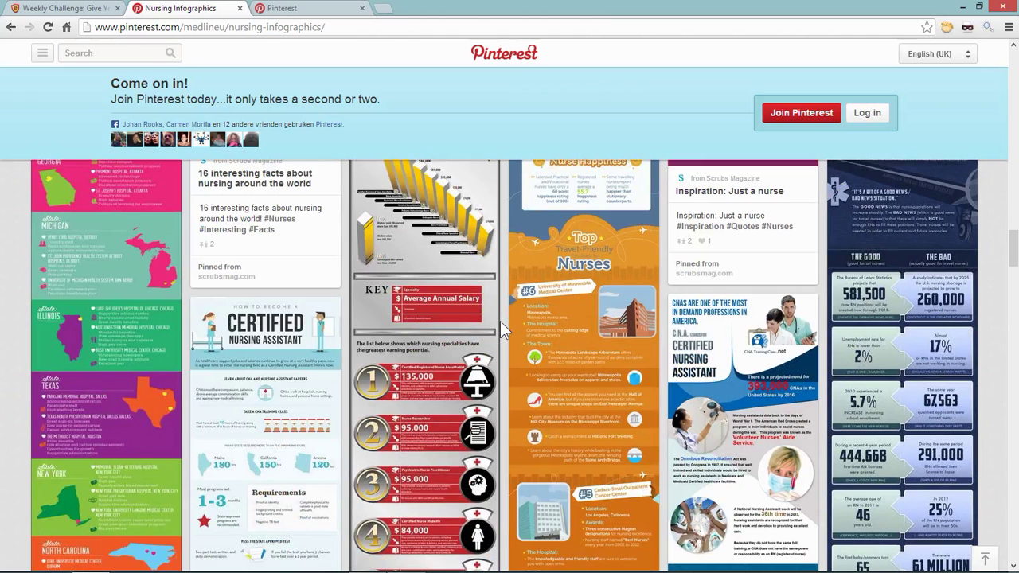
pyautogui.scroll(-1, 499, 320)
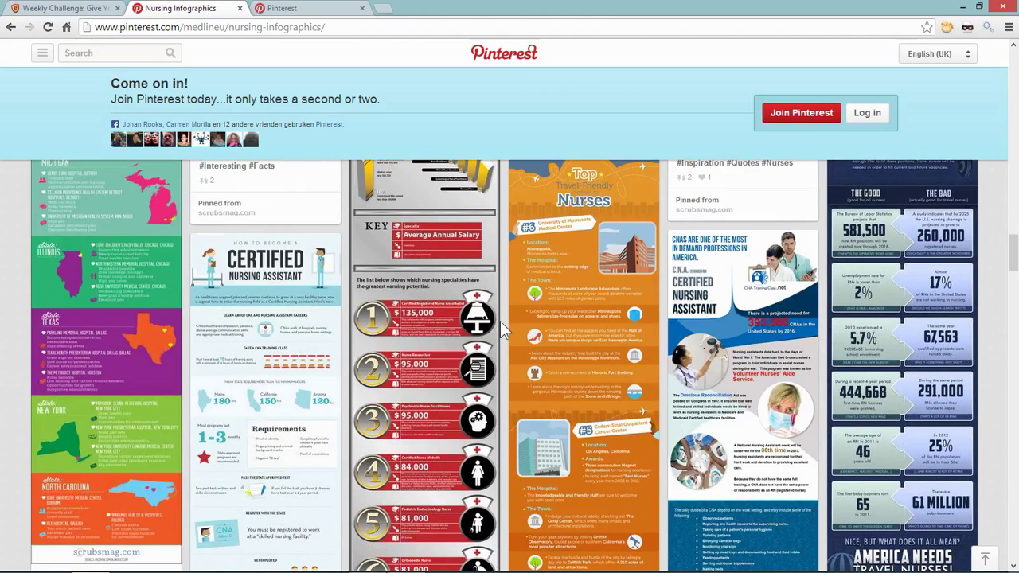
pyautogui.click(271, 337)
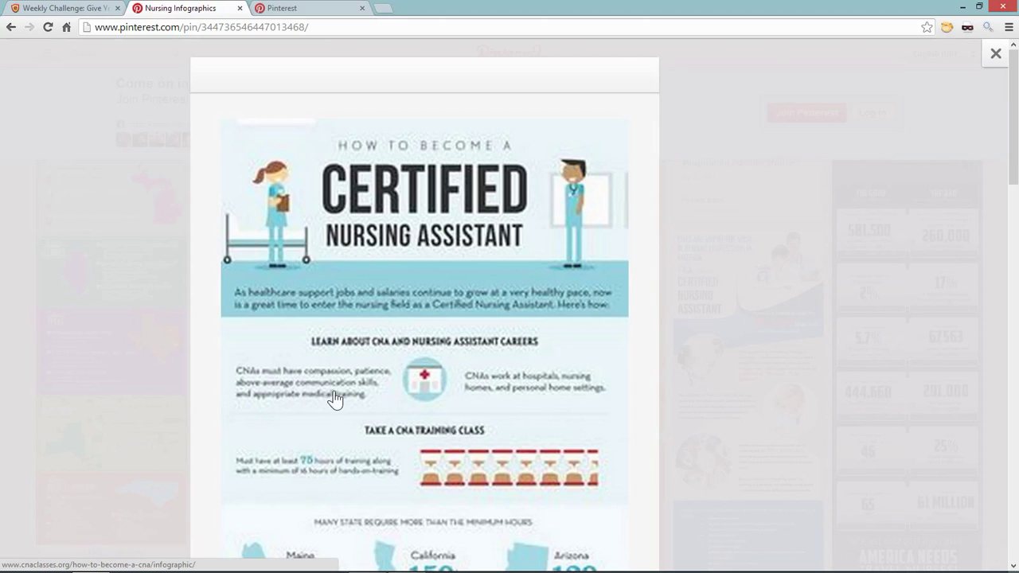
pyautogui.scroll(-4, 267, 389)
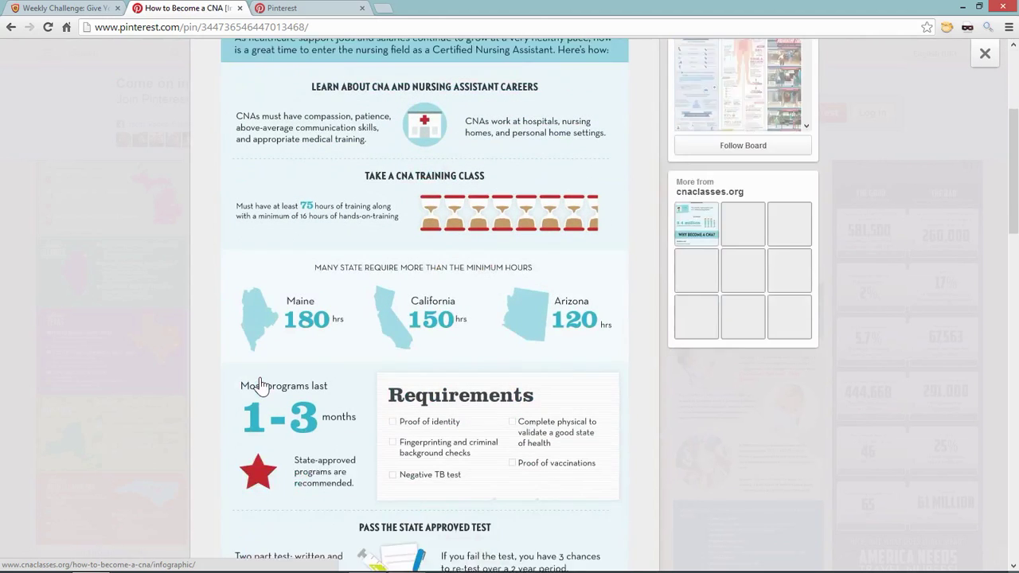
pyautogui.scroll(-5, 261, 382)
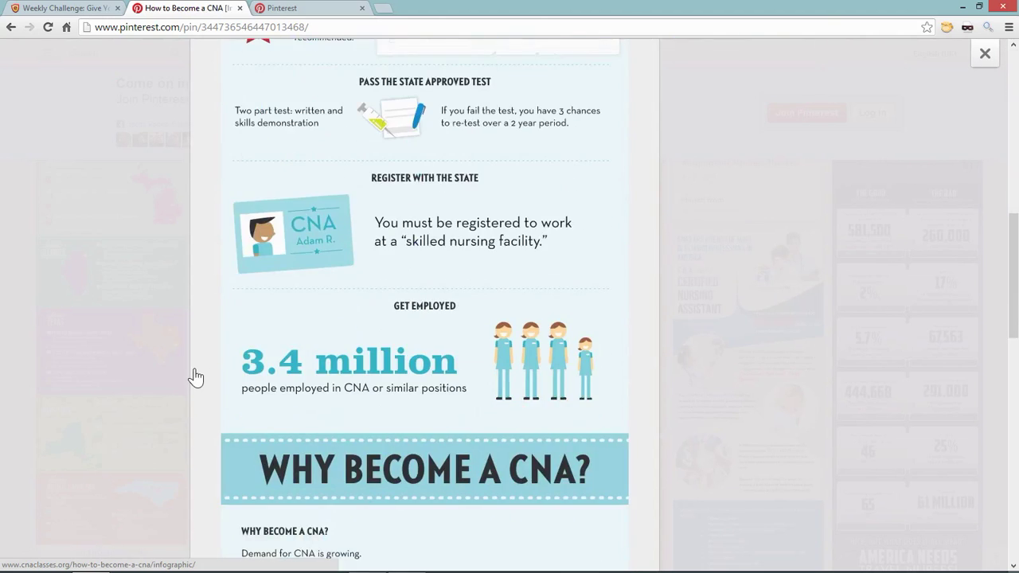
pyautogui.scroll(-3, 502, 370)
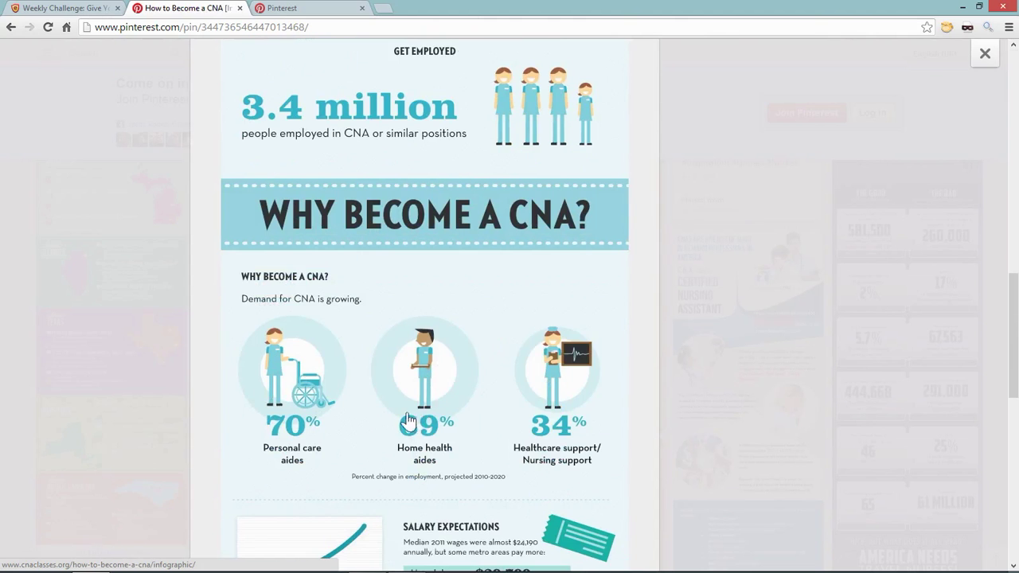
pyautogui.scroll(-4, 422, 420)
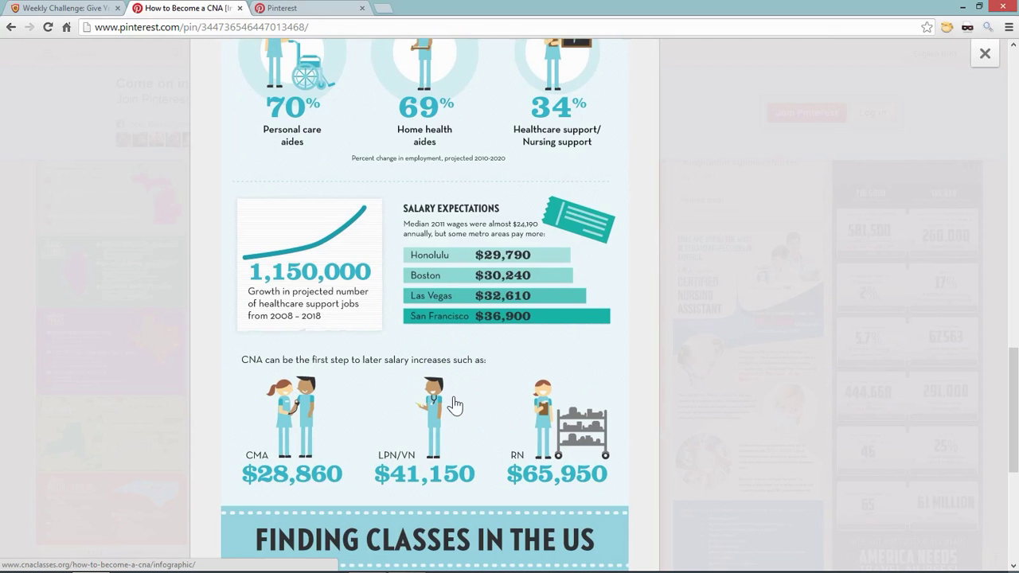
pyautogui.scroll(-2, 453, 405)
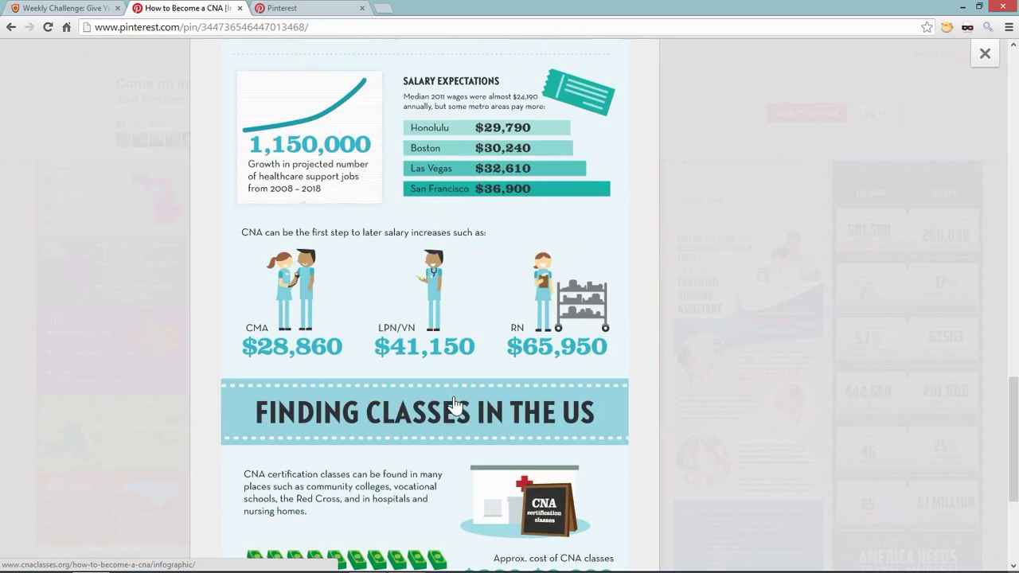
pyautogui.scroll(15, 453, 405)
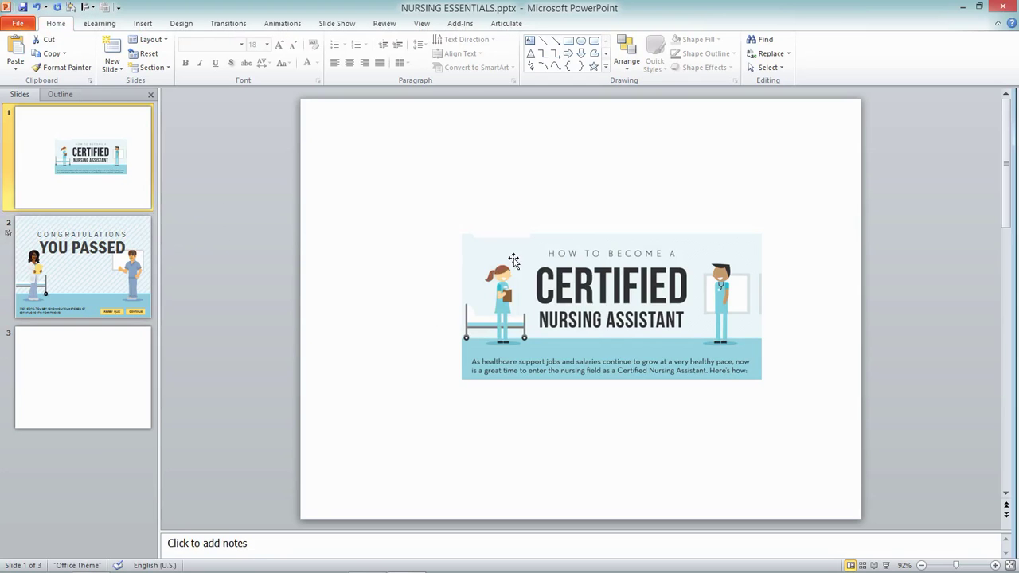
# Move and enlarge the Certified Nursing Assistant header image across slide 1, then go to slide 2.
pyautogui.moveTo(567, 309); pyautogui.dragTo(476, 251)
pyautogui.moveTo(669, 316); pyautogui.dragTo(987, 503)
pyautogui.moveTo(860, 418); pyautogui.dragTo(755, 366)
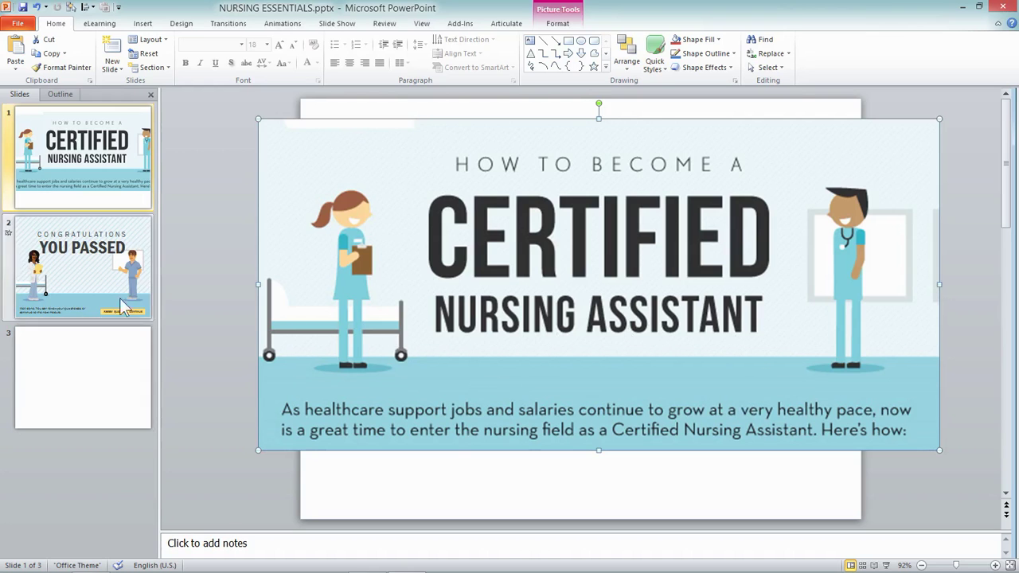
pyautogui.click(93, 288)
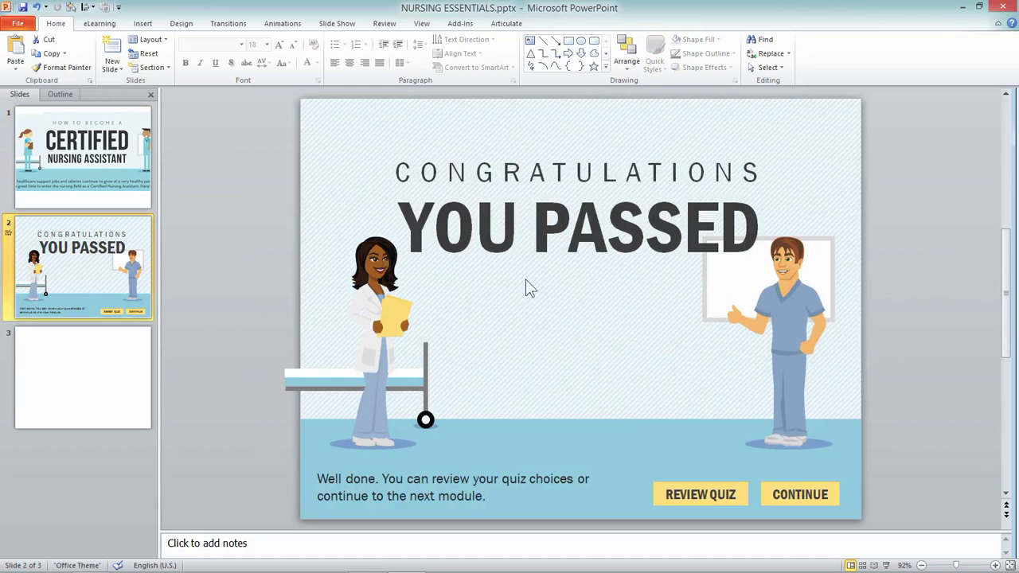
pyautogui.click(442, 229)
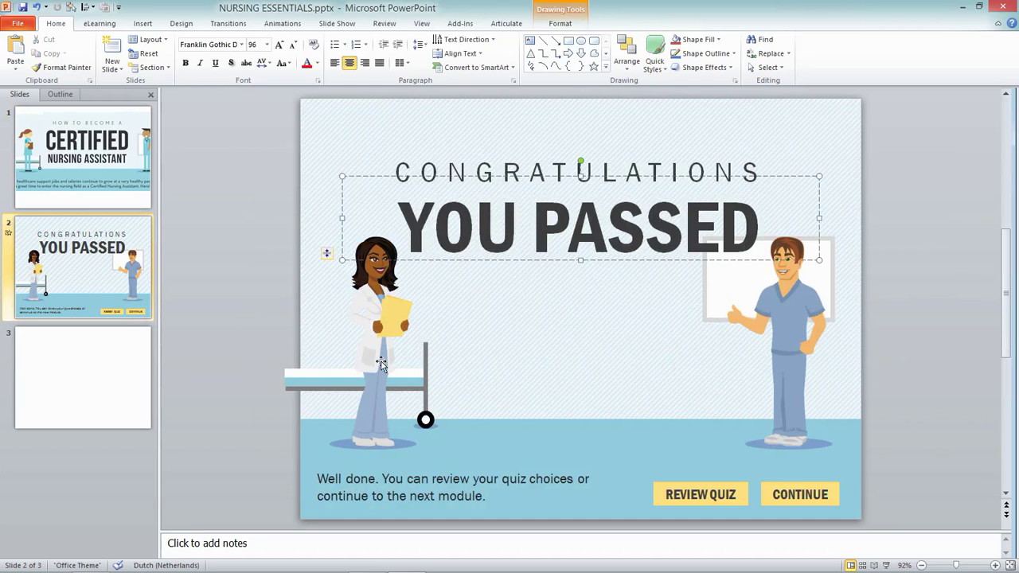
pyautogui.click(410, 483)
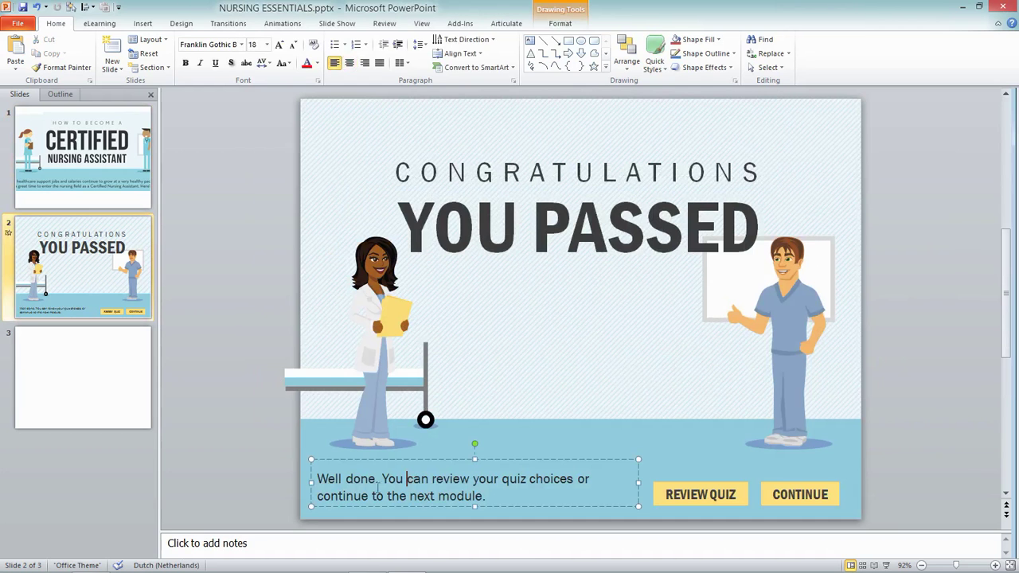
pyautogui.click(245, 495)
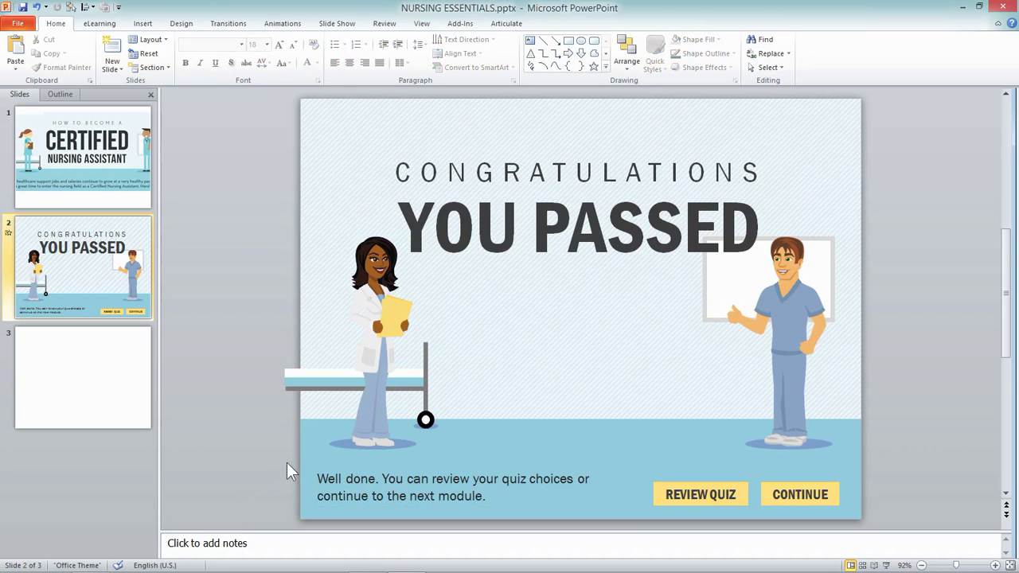
pyautogui.rightClick(602, 317)
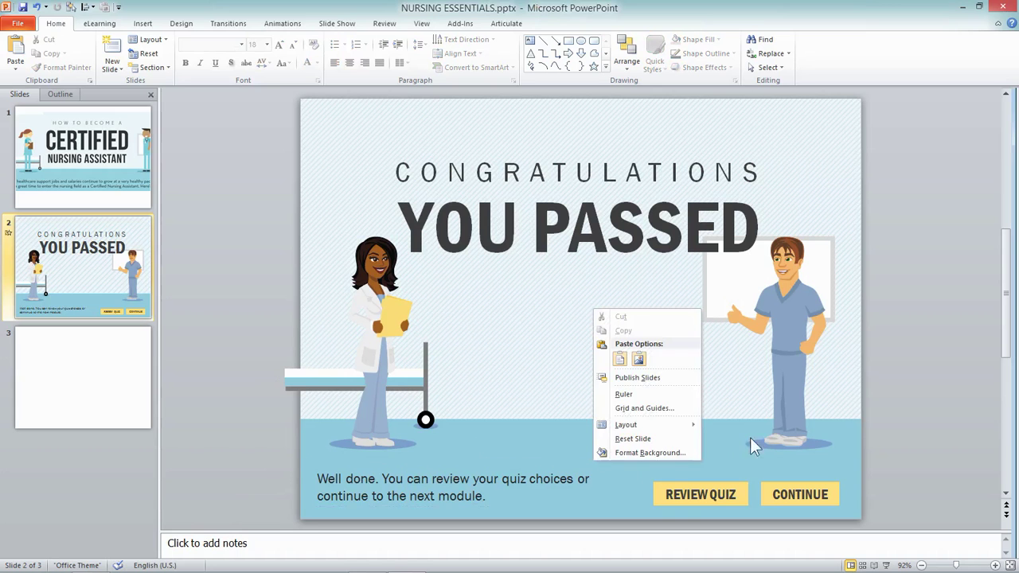
pyautogui.click(657, 457)
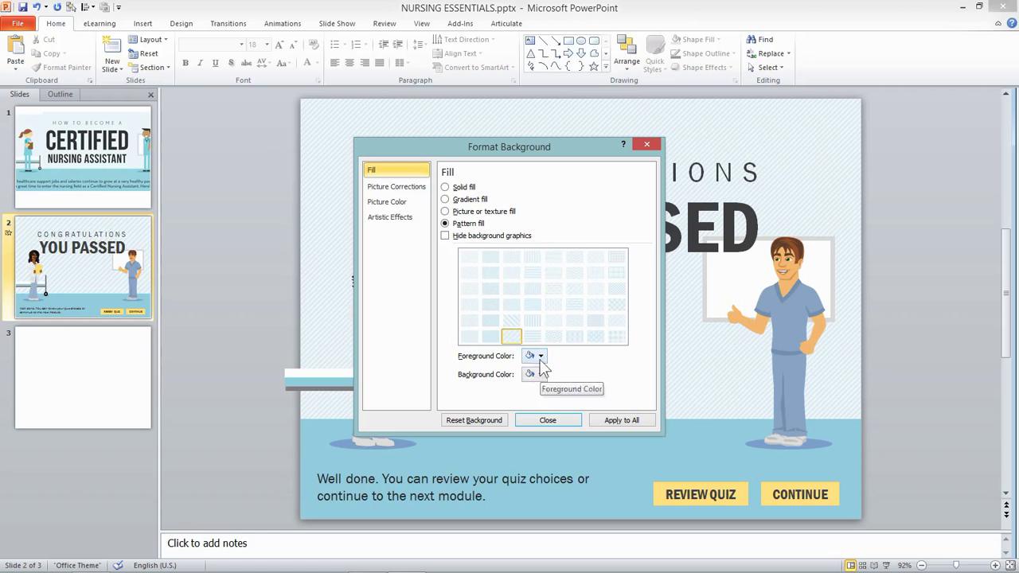
pyautogui.click(547, 419)
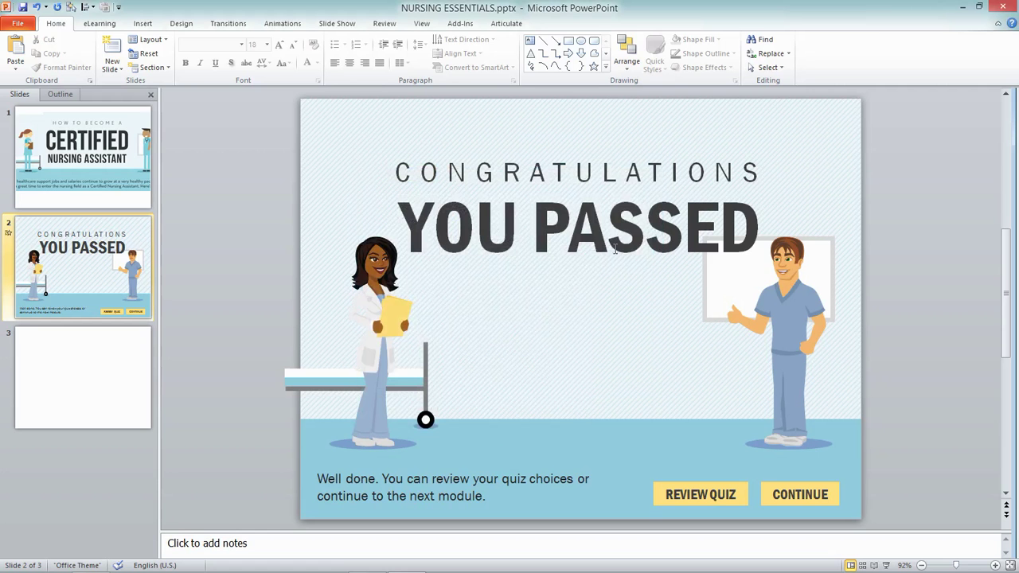
pyautogui.click(487, 462)
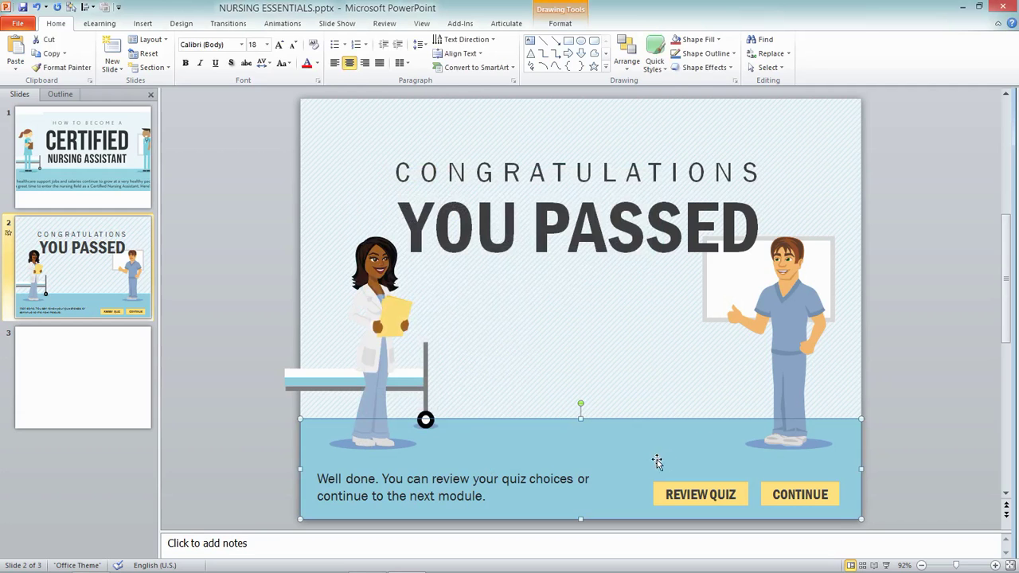
pyautogui.click(729, 288)
pyautogui.click(706, 291)
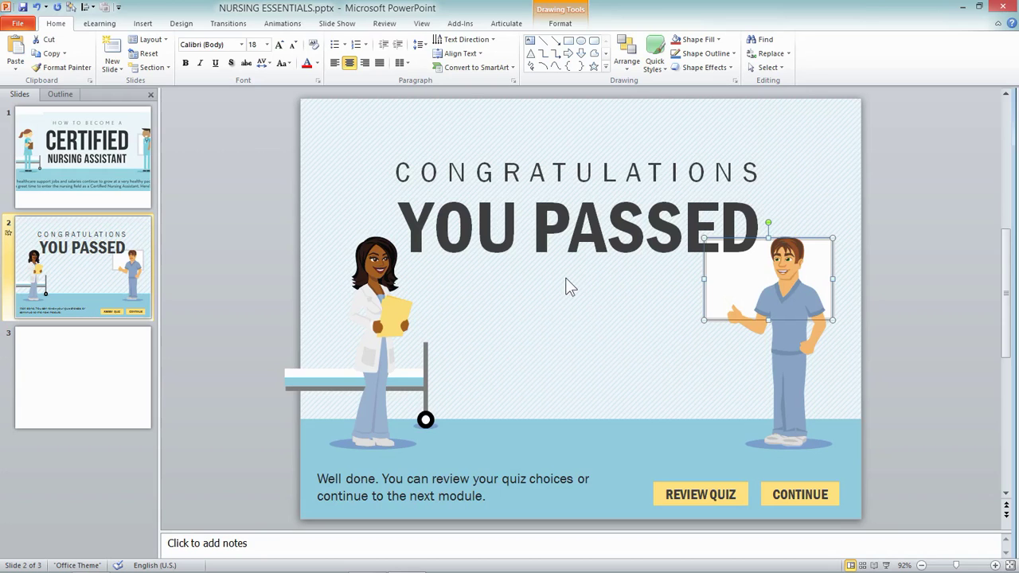
pyautogui.click(603, 368)
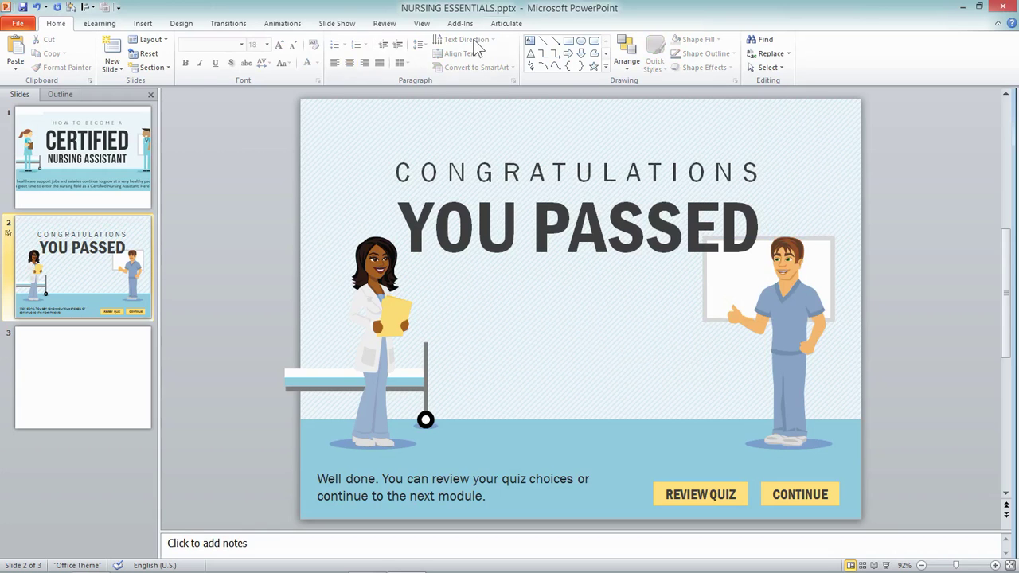
# Browse Articulate's Illustrated characters down to the lab-coat characters, then close the library.
pyautogui.click(509, 24)
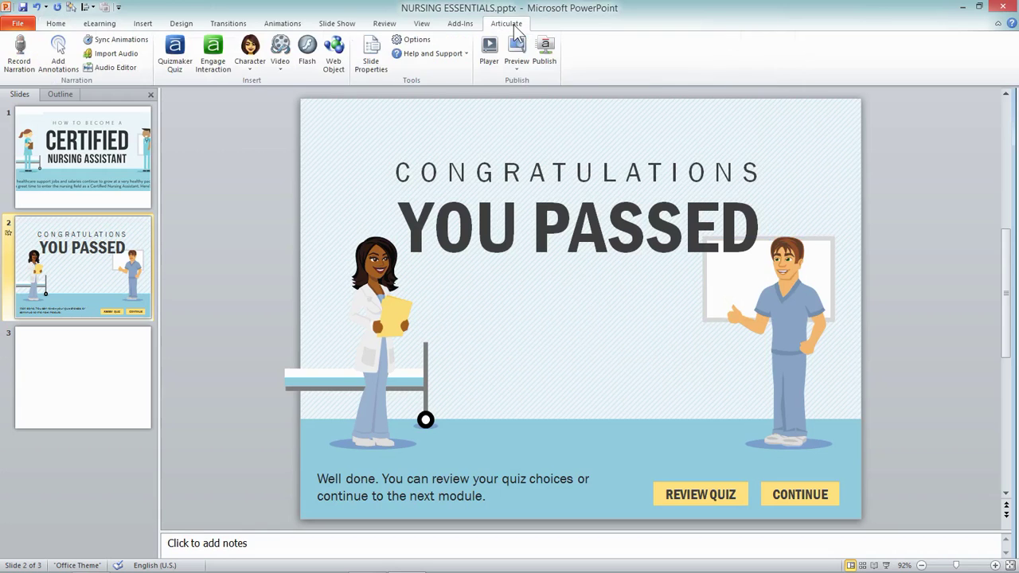
pyautogui.click(252, 70)
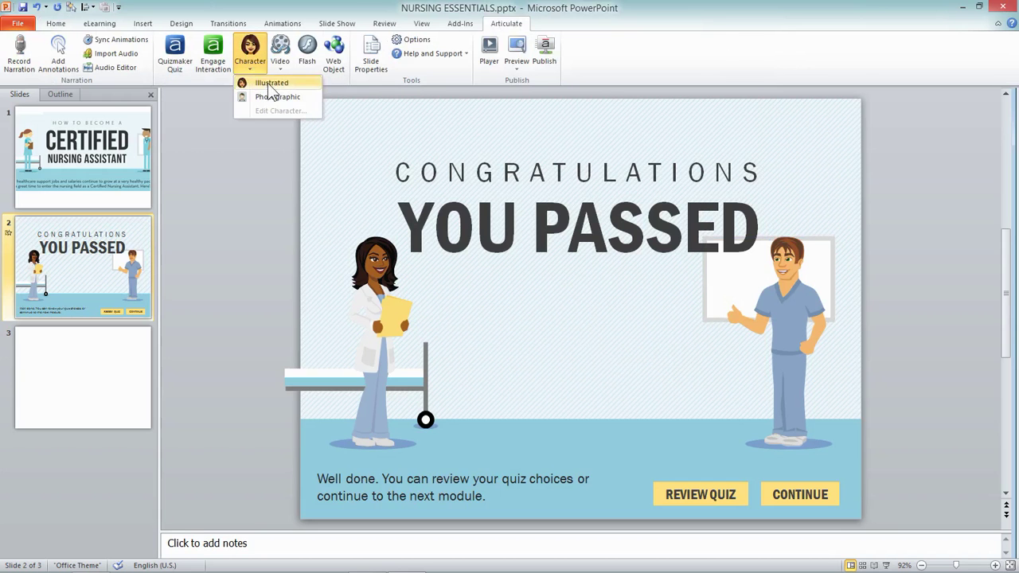
pyautogui.click(250, 57)
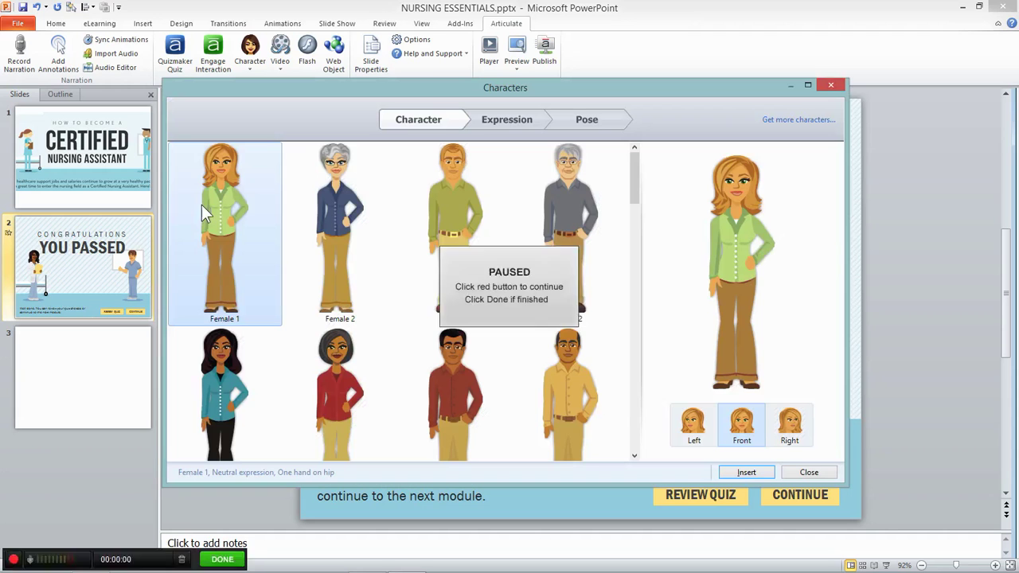
pyautogui.scroll(-1, 635, 203)
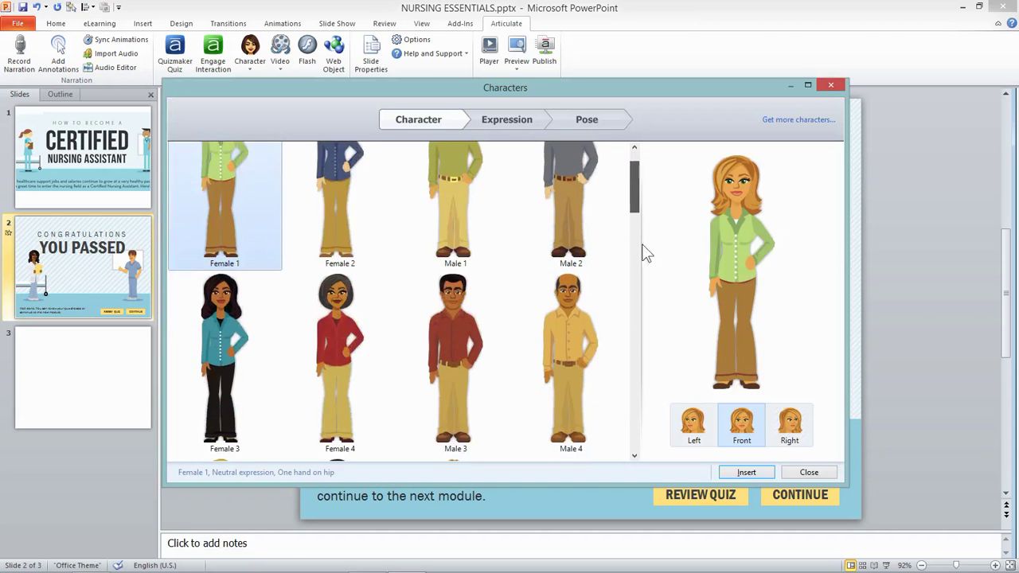
pyautogui.scroll(-10, 644, 245)
pyautogui.moveTo(631, 370); pyautogui.dragTo(627, 419)
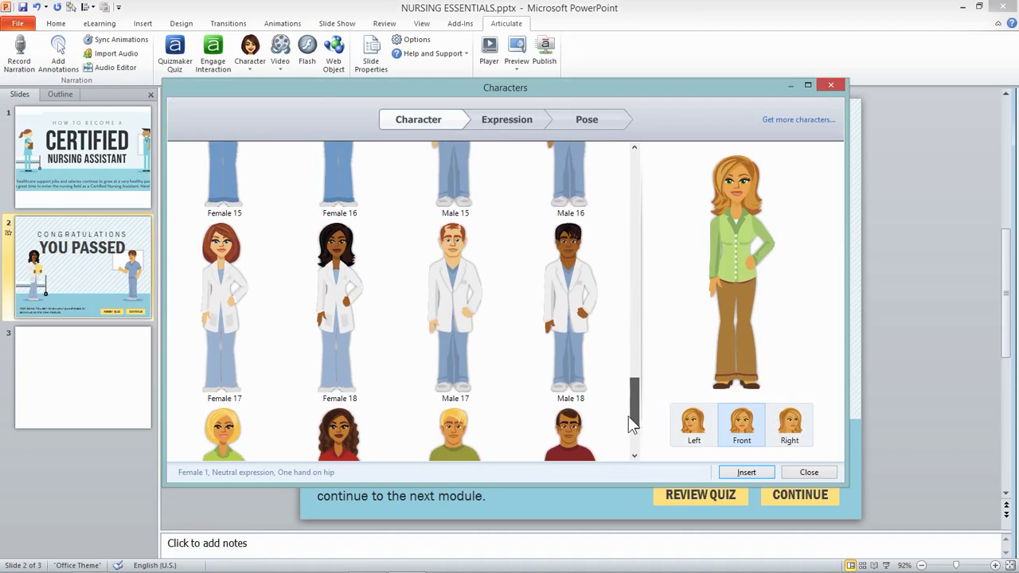
pyautogui.click(832, 84)
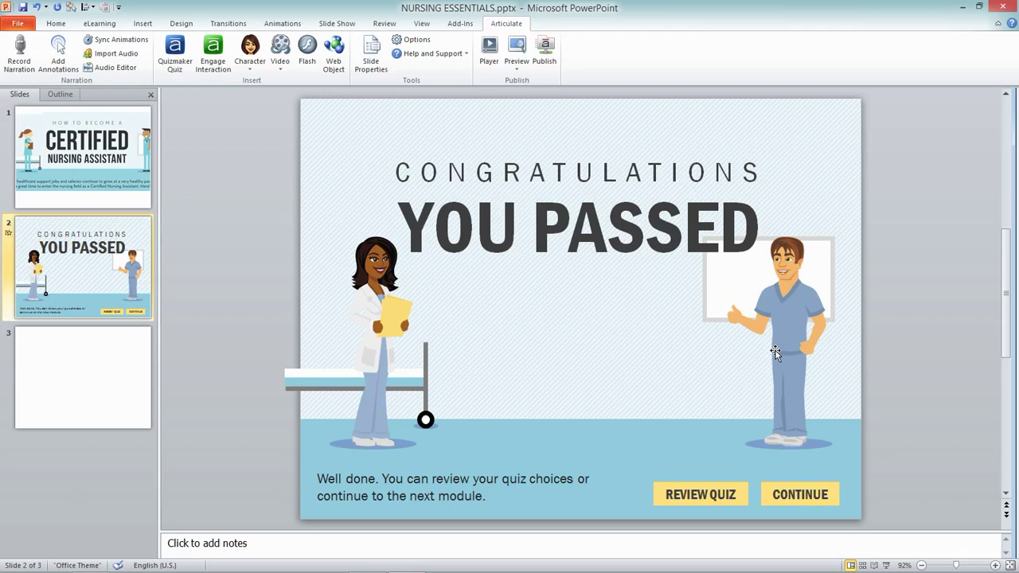
pyautogui.click(133, 178)
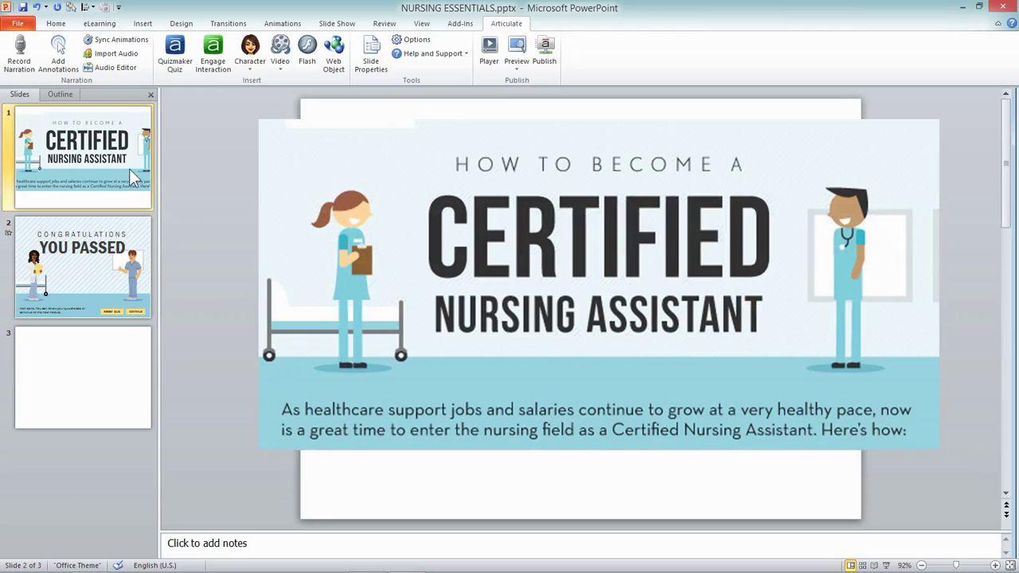
pyautogui.click(102, 274)
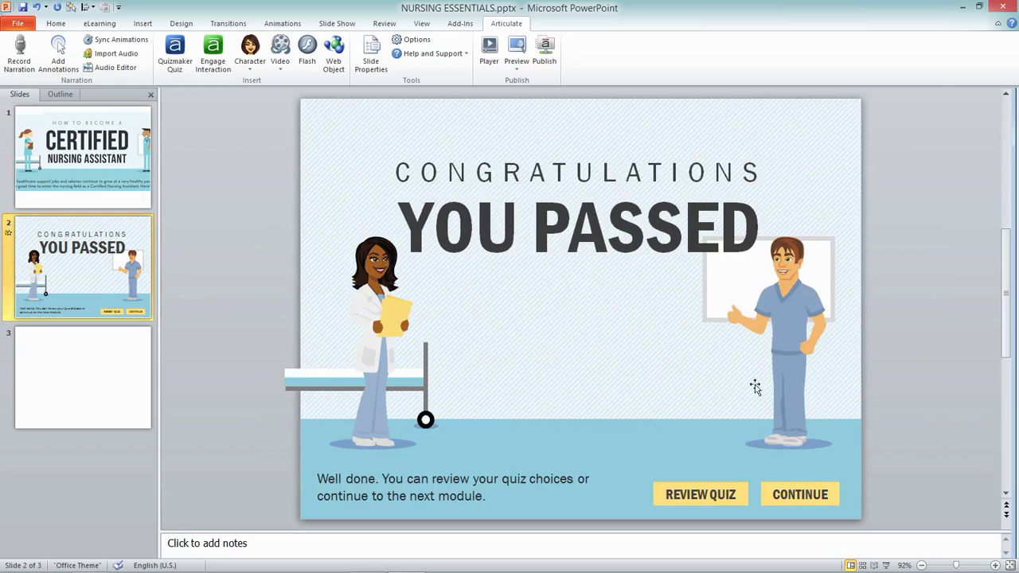
pyautogui.click(771, 448)
pyautogui.click(760, 449)
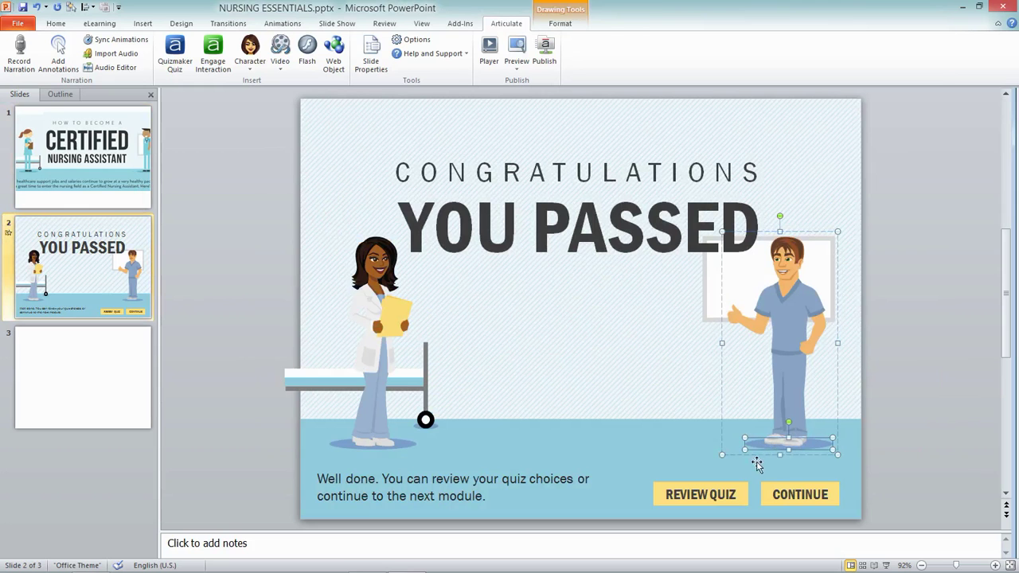
pyautogui.click(639, 440)
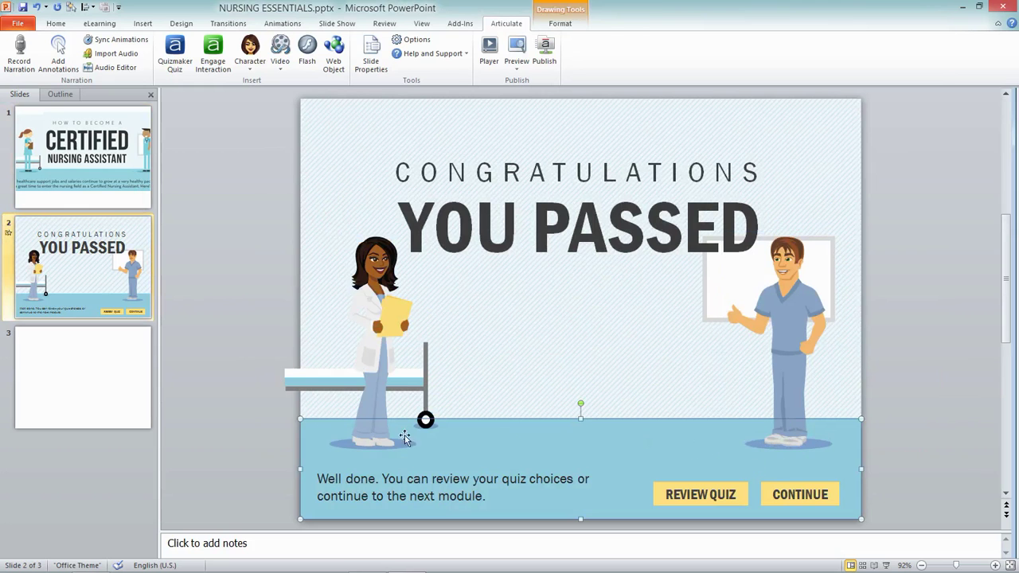
pyautogui.click(268, 415)
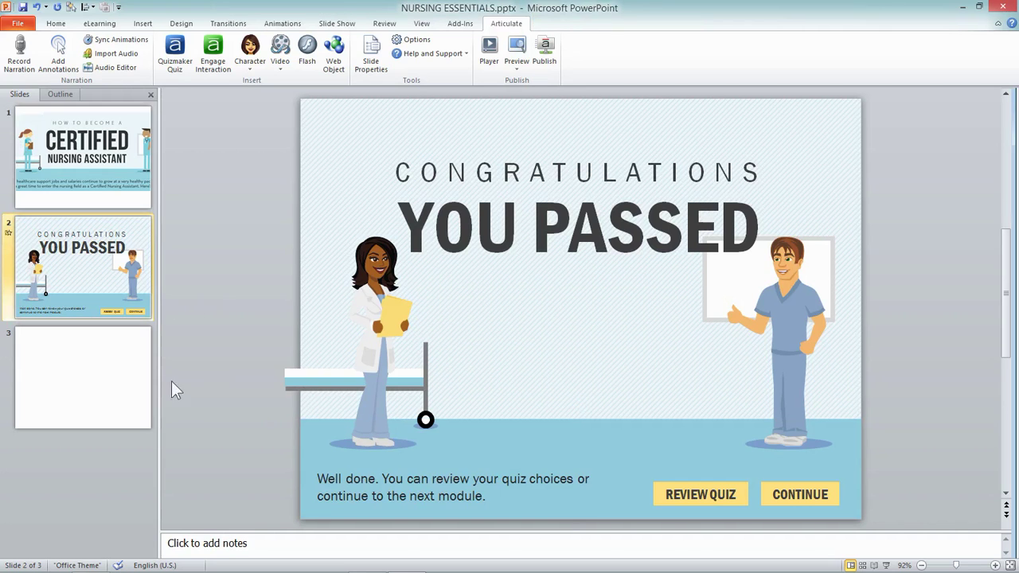
# Select the mattress inside the bed group and raise it a few pixels onto the frame.
pyautogui.click(429, 422)
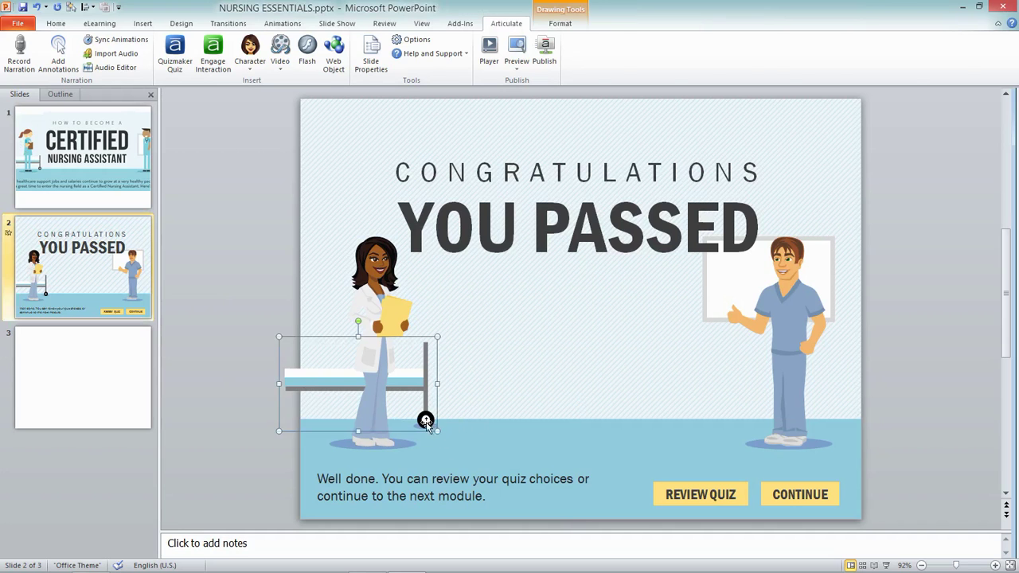
pyautogui.doubleClick(425, 423)
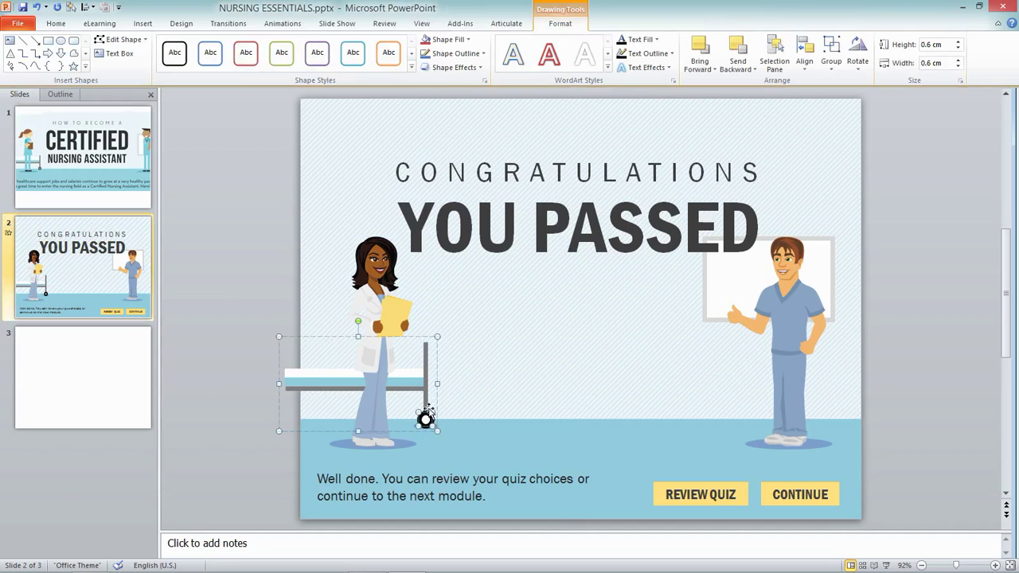
pyautogui.click(426, 402)
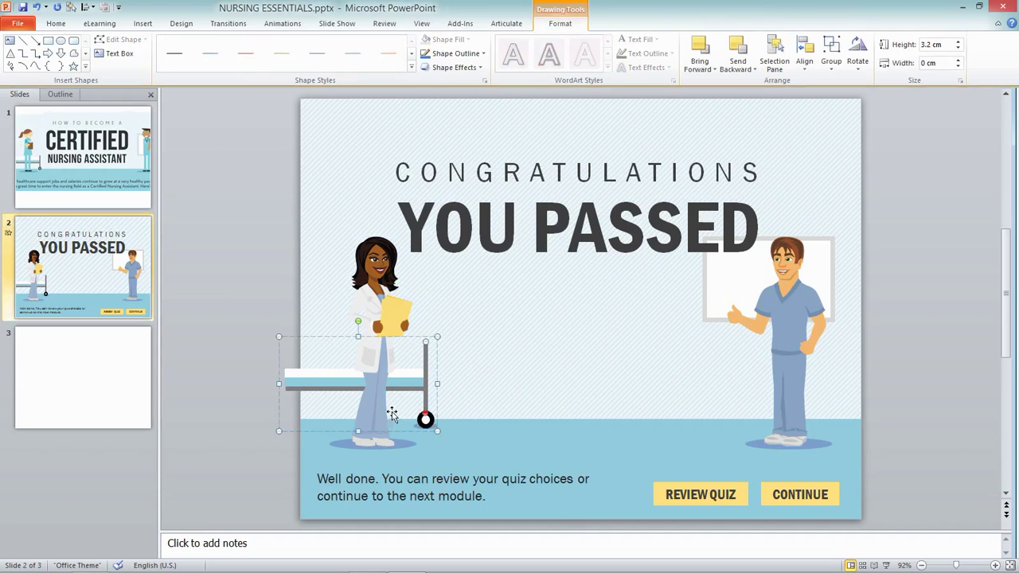
pyautogui.click(408, 395)
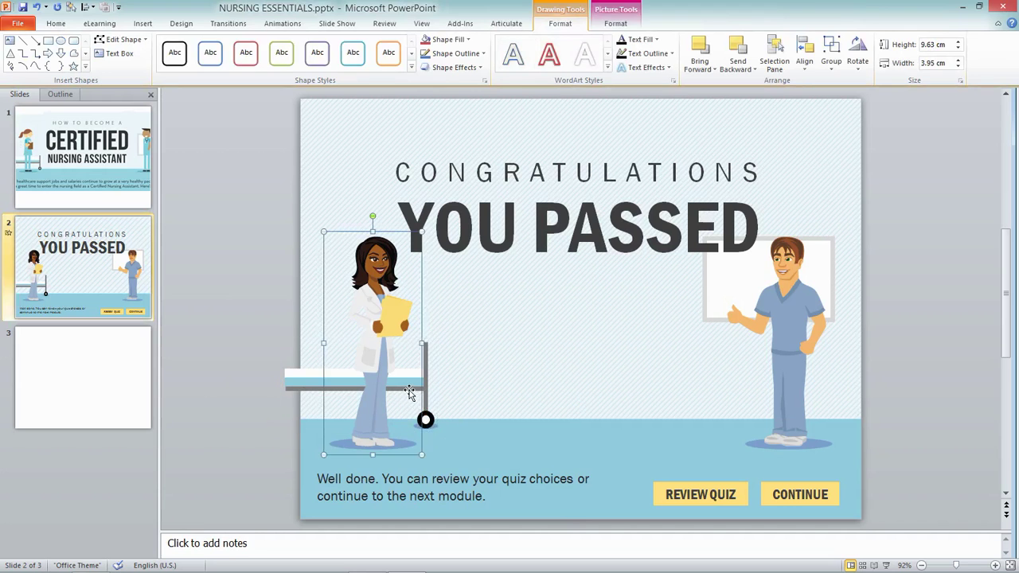
pyautogui.click(305, 391)
pyautogui.click(302, 388)
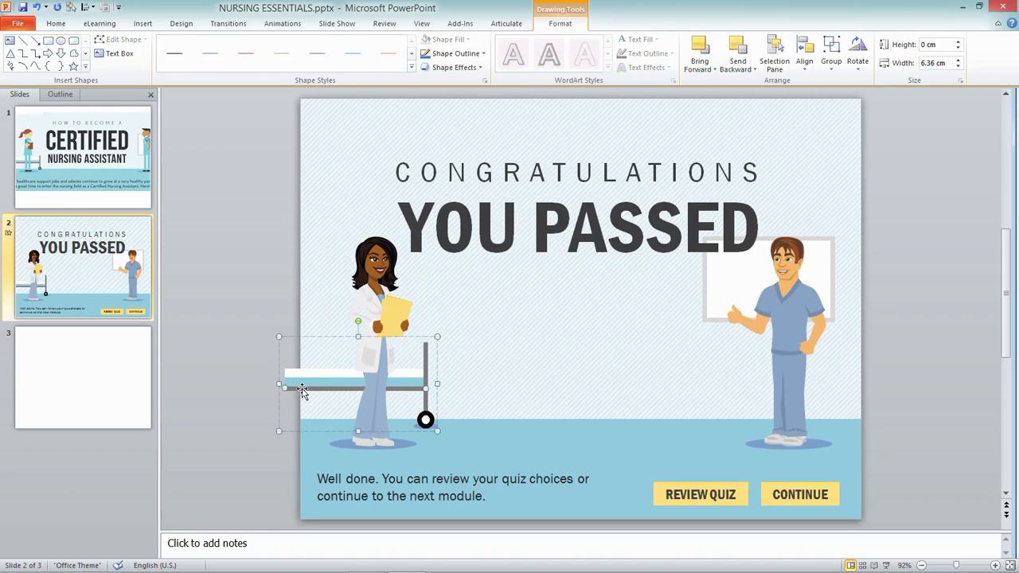
pyautogui.click(300, 386)
pyautogui.moveTo(300, 386); pyautogui.dragTo(306, 373)
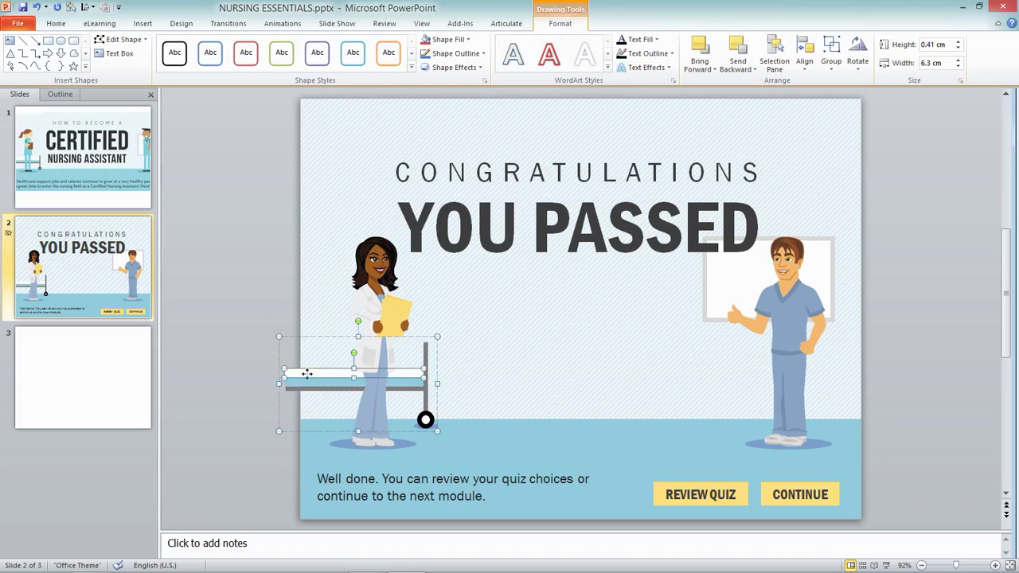
pyautogui.click(235, 380)
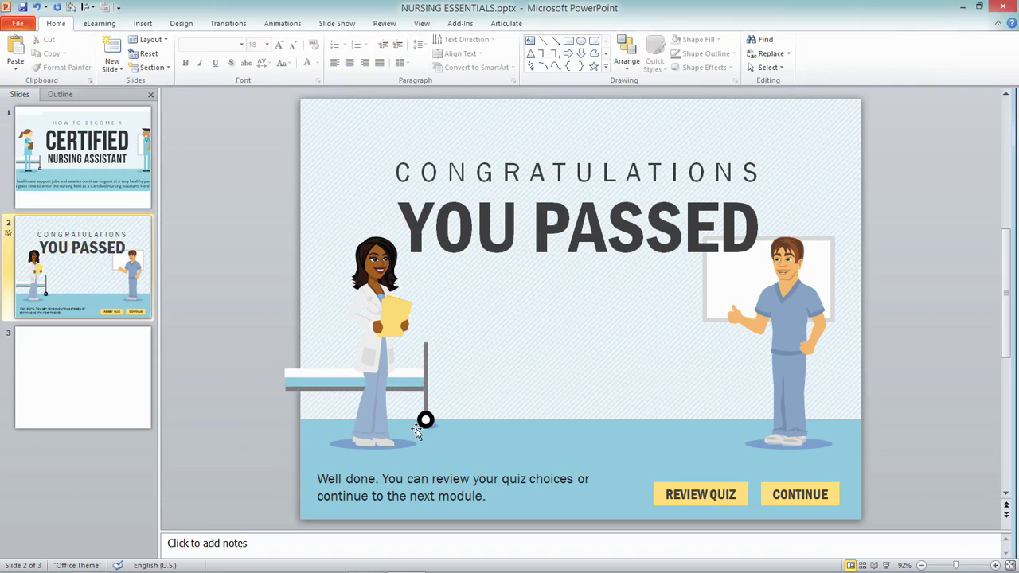
pyautogui.click(423, 476)
pyautogui.click(285, 479)
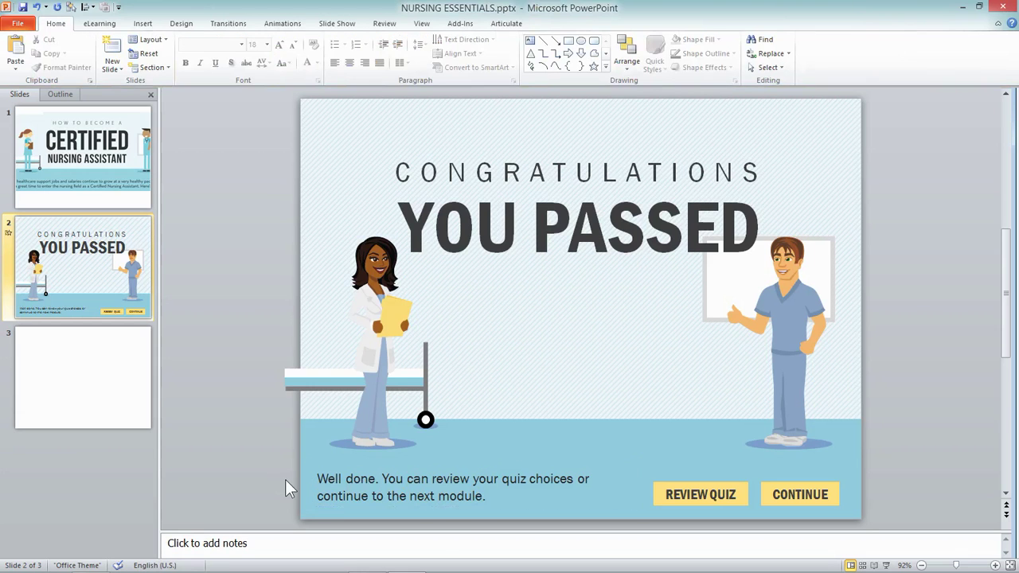